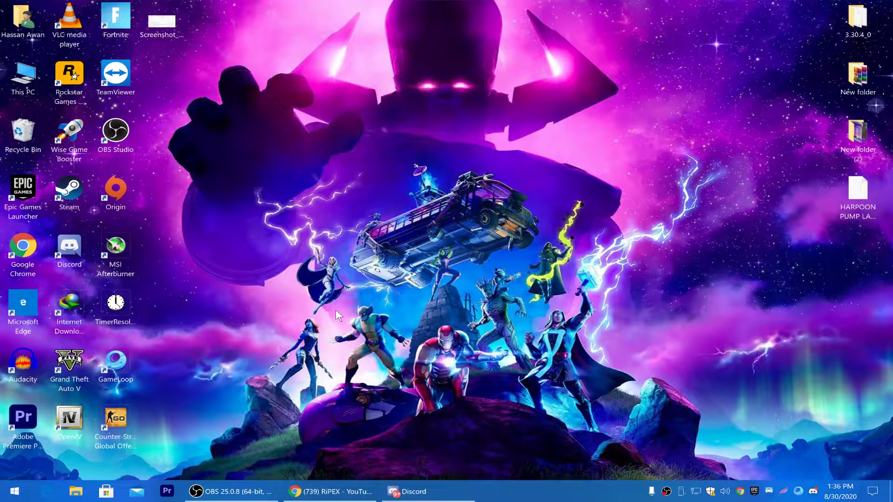
- Restore the Chrome window showing the RiPEX YouTube channel home page
{"action": "left_click", "coordinate": [333, 491]}
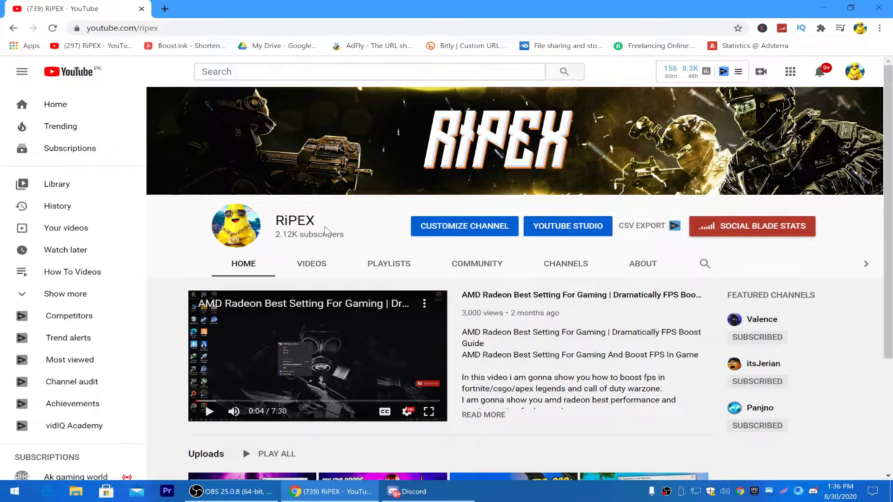
- Minimize the RiPEX YouTube page in Chrome so the desktop shows
{"action": "left_click", "coordinate": [822, 8]}
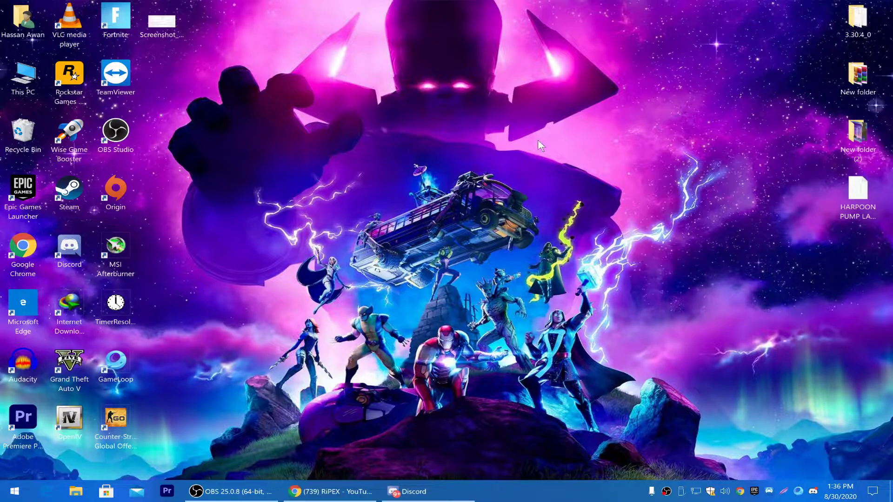
- Launch AMD Radeon Software from the desktop context menu
{"action": "right_click", "coordinate": [446, 182]}
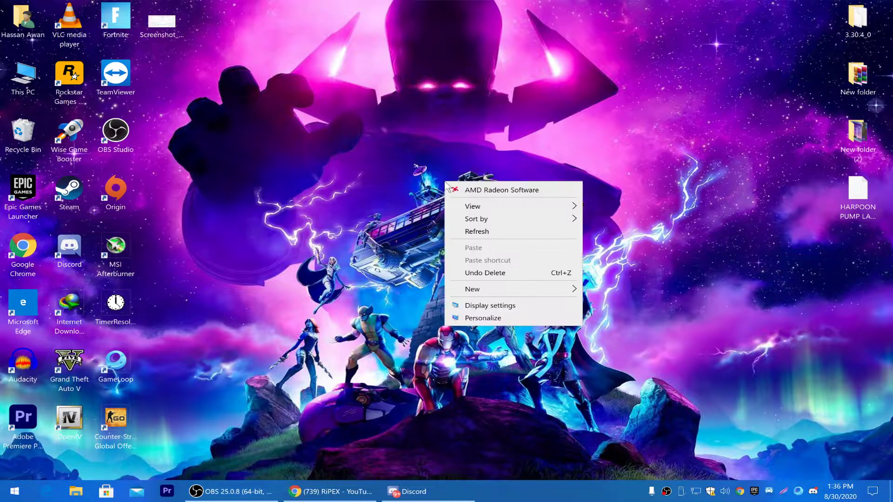
{"action": "left_click", "coordinate": [521, 194]}
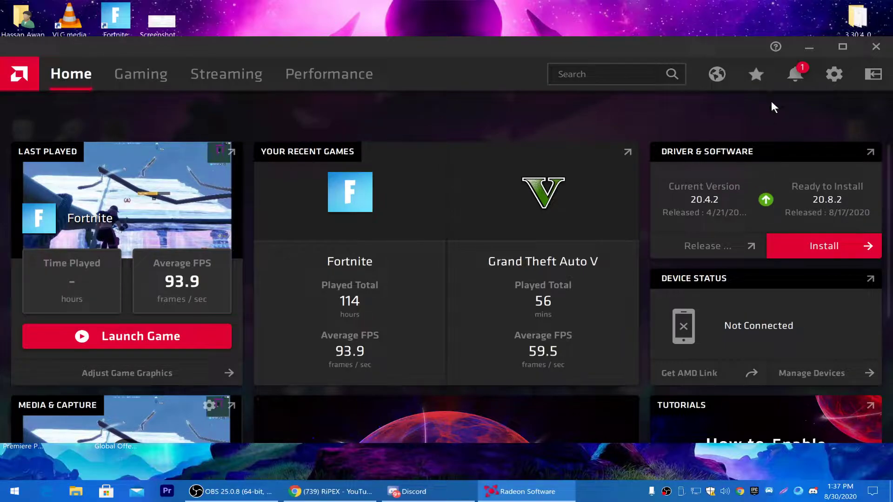
- Maximize Radeon Software and open System settings, dismissing the Factory Reset warning without resetting
{"action": "left_click", "coordinate": [834, 50]}
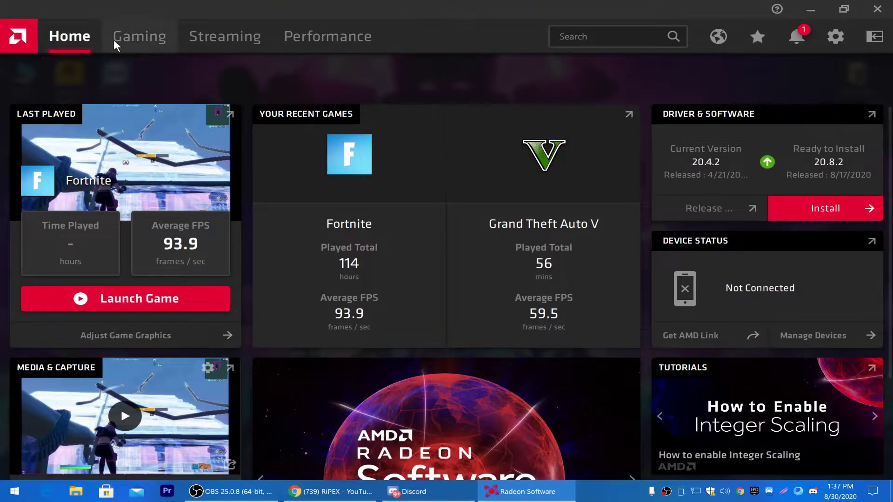
{"action": "left_click", "coordinate": [836, 36]}
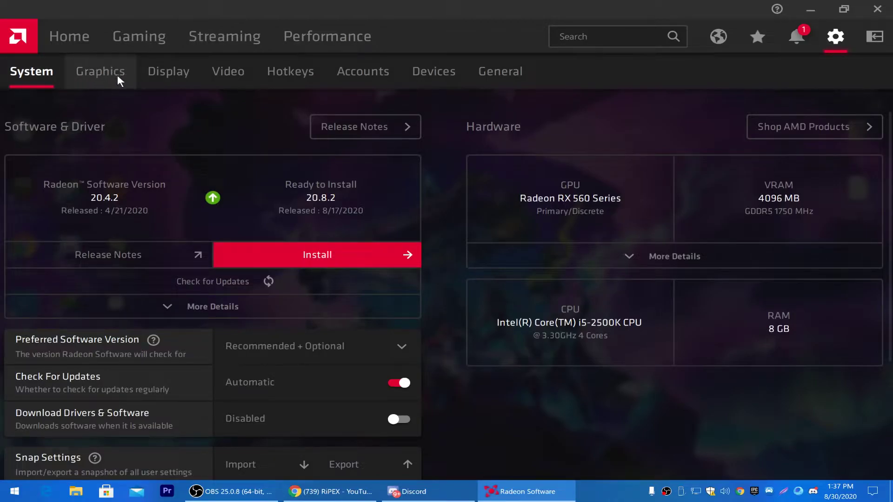
{"action": "scroll", "coordinate": [231, 214], "scroll_direction": "down", "scroll_amount": 3}
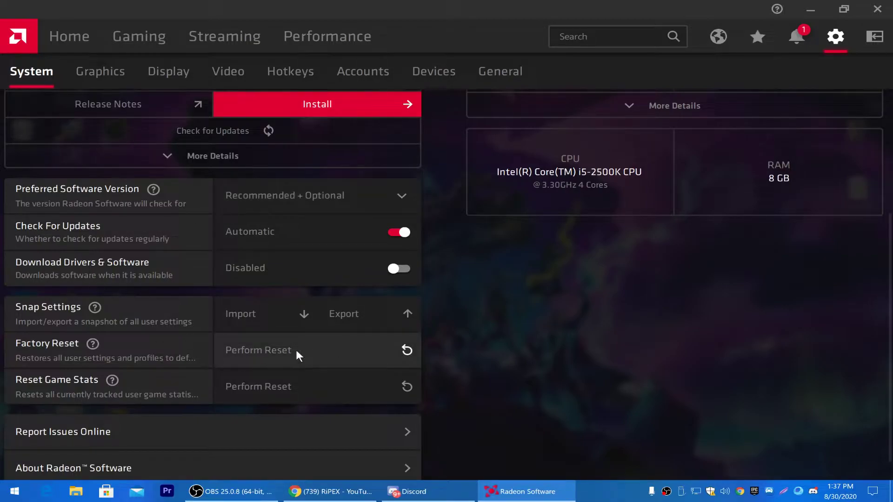
{"action": "left_click", "coordinate": [339, 355]}
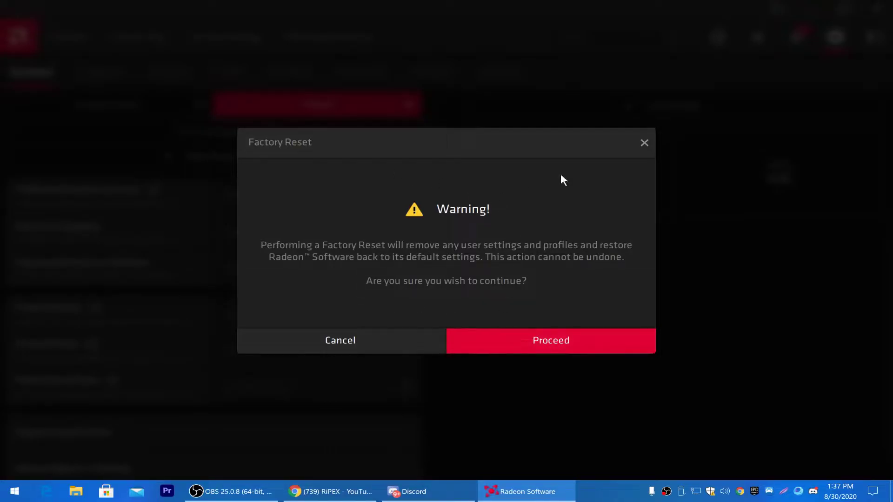
{"action": "left_click", "coordinate": [644, 143]}
{"action": "scroll", "coordinate": [554, 212], "scroll_direction": "up", "scroll_amount": 3}
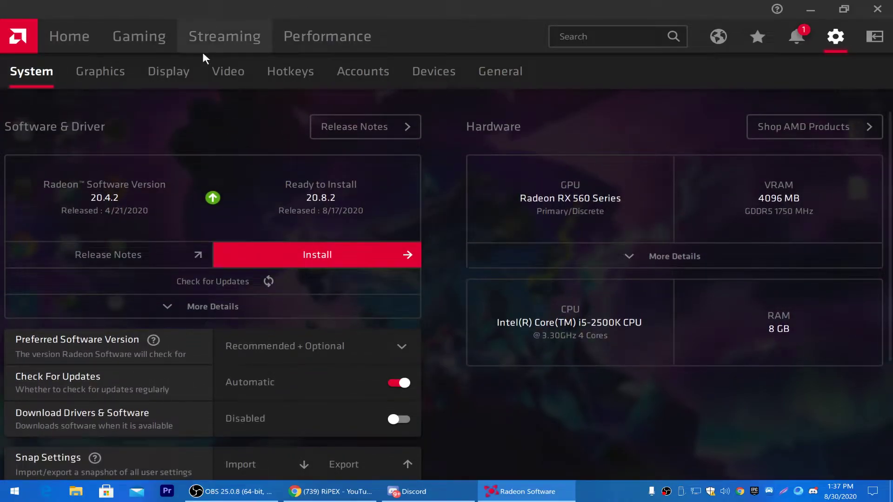
- Apply the eSports profile on the global Graphics settings page
{"action": "left_click", "coordinate": [96, 70]}
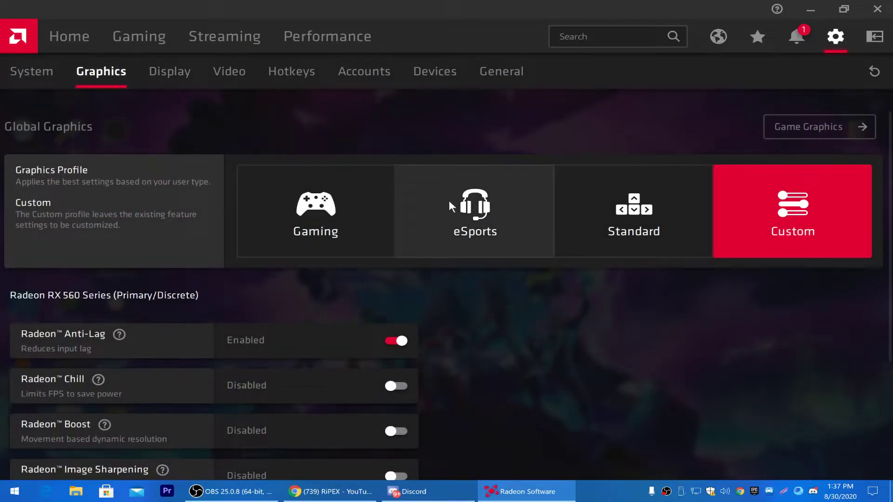
{"action": "left_click", "coordinate": [442, 247]}
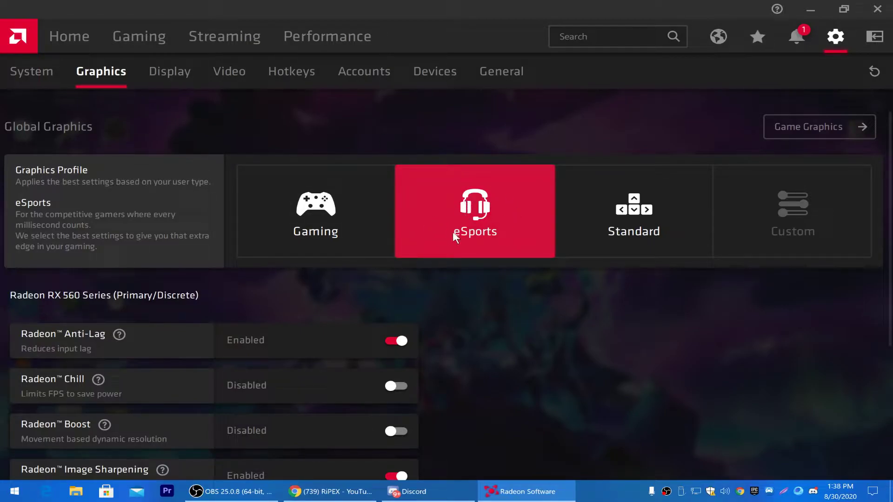
{"action": "scroll", "coordinate": [452, 230], "scroll_direction": "down", "scroll_amount": 2}
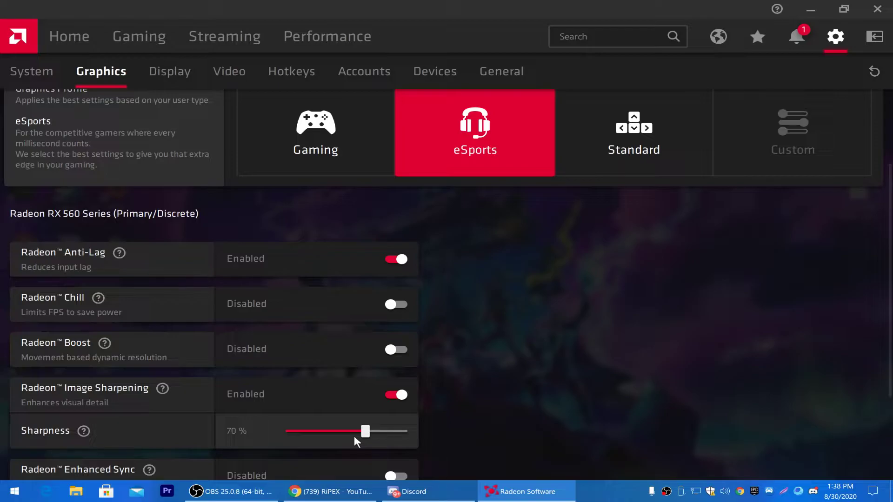
- Re-enable Radeon Image Sharpening and set Sharpness to 70%
{"action": "left_click", "coordinate": [391, 396]}
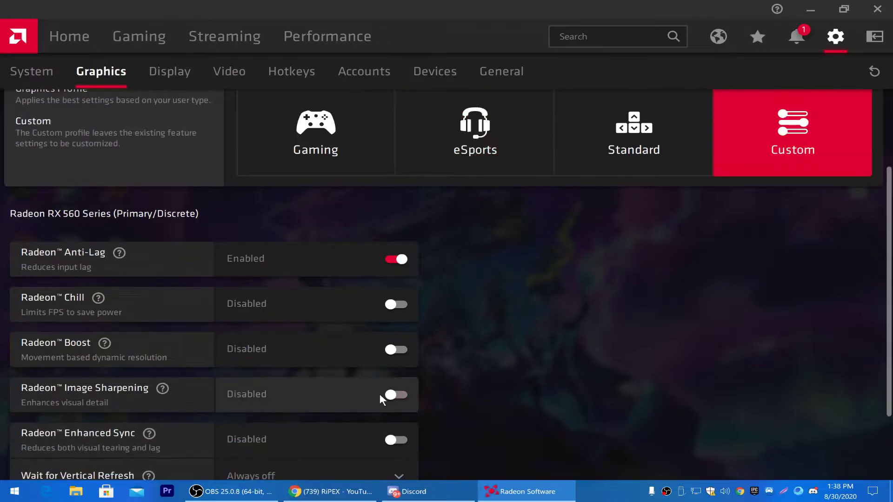
{"action": "left_click", "coordinate": [374, 396]}
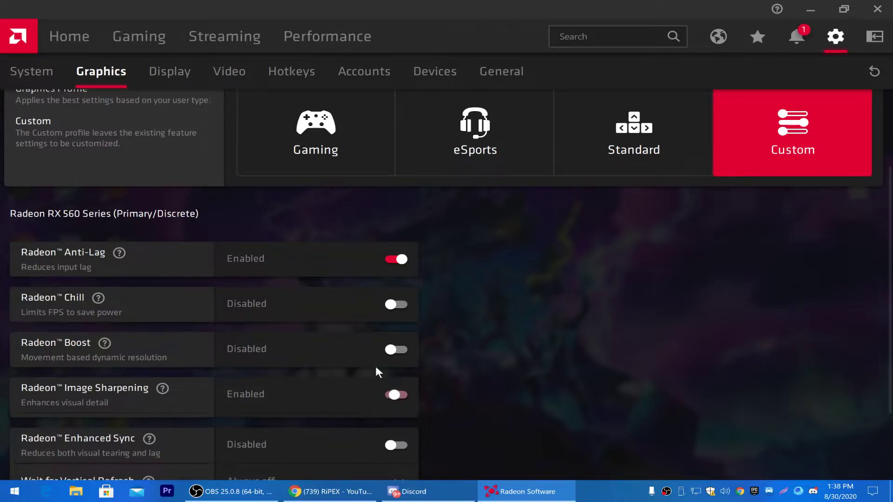
{"action": "left_click_drag", "start_coordinate": [365, 431], "coordinate": [431, 428]}
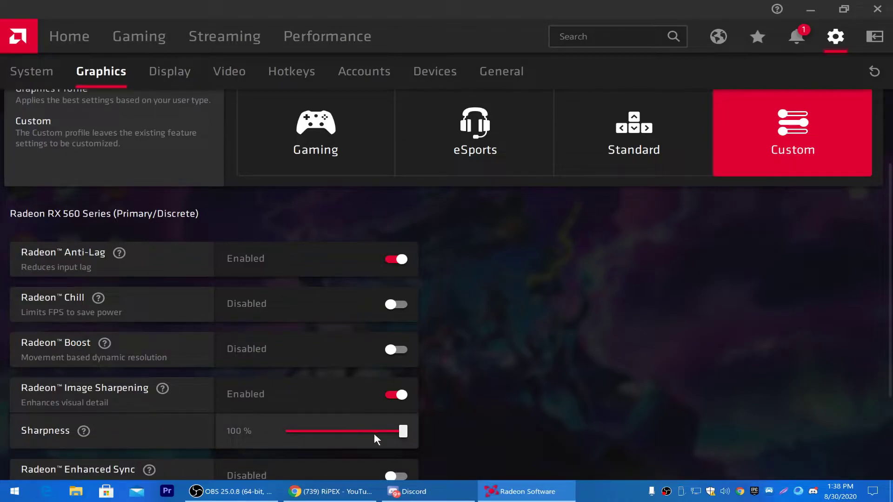
{"action": "left_click_drag", "start_coordinate": [374, 435], "coordinate": [366, 436]}
- Keep Wait for Vertical Refresh at Always off and expand the Advanced settings
{"action": "scroll", "coordinate": [93, 363], "scroll_direction": "down", "scroll_amount": 1}
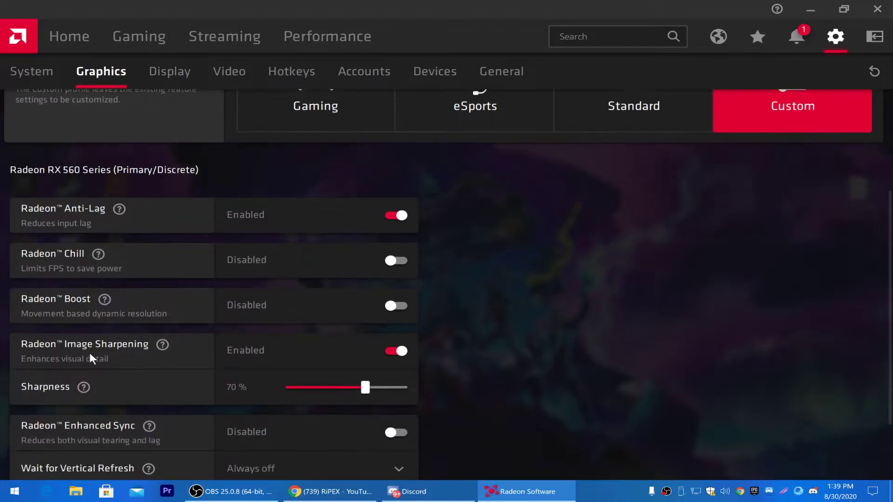
{"action": "scroll", "coordinate": [89, 355], "scroll_direction": "down", "scroll_amount": 1}
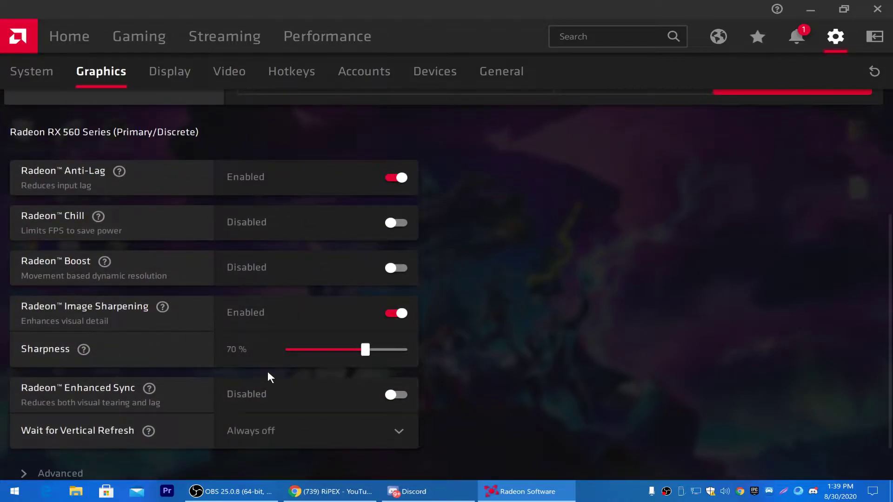
{"action": "scroll", "coordinate": [70, 368], "scroll_direction": "down", "scroll_amount": 1}
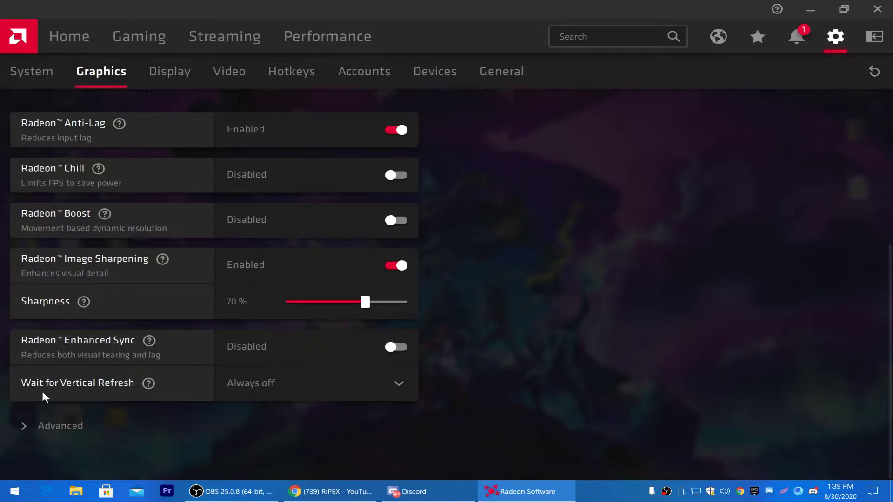
{"action": "left_click", "coordinate": [234, 397]}
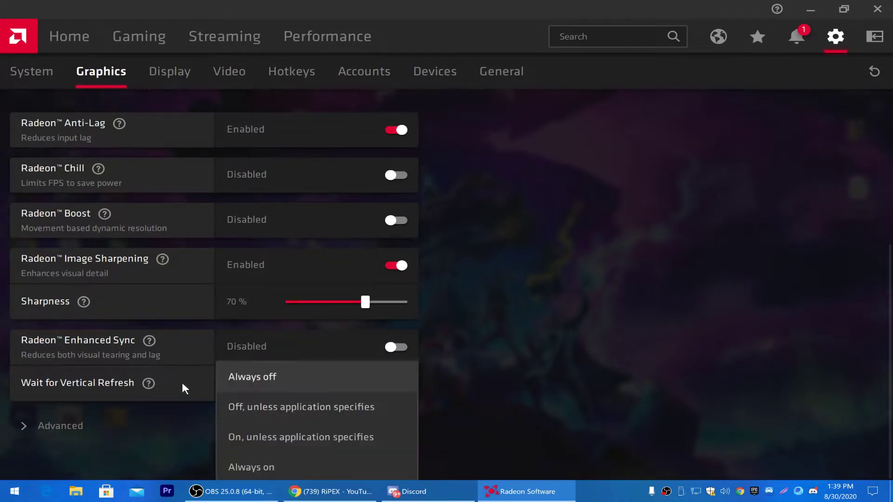
{"action": "left_click", "coordinate": [268, 377]}
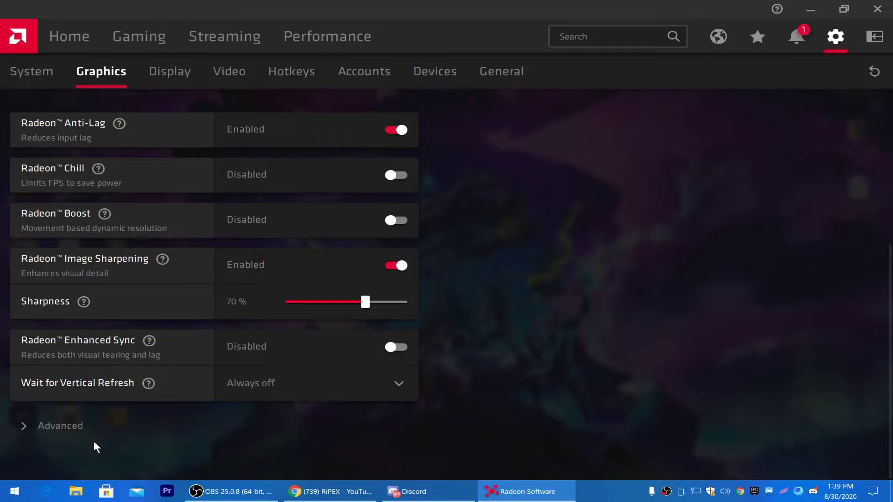
{"action": "left_click", "coordinate": [68, 430]}
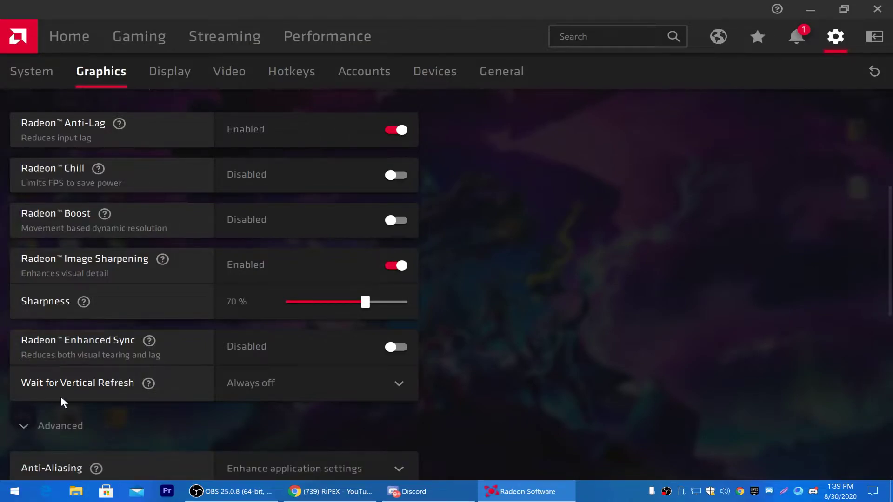
- Keep Anti-Aliasing on Enhance application settings with the Multisampling method
{"action": "scroll", "coordinate": [65, 400], "scroll_direction": "down", "scroll_amount": 2}
{"action": "scroll", "coordinate": [2, 360], "scroll_direction": "down", "scroll_amount": 2}
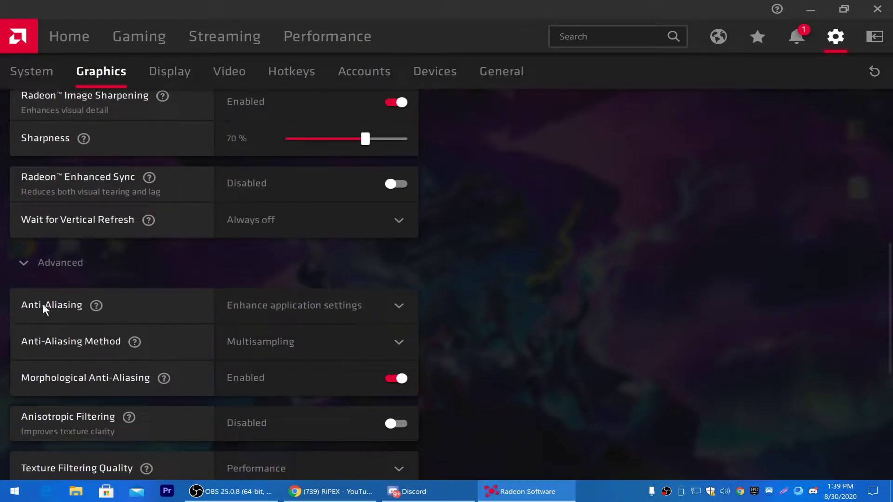
{"action": "left_click", "coordinate": [287, 305]}
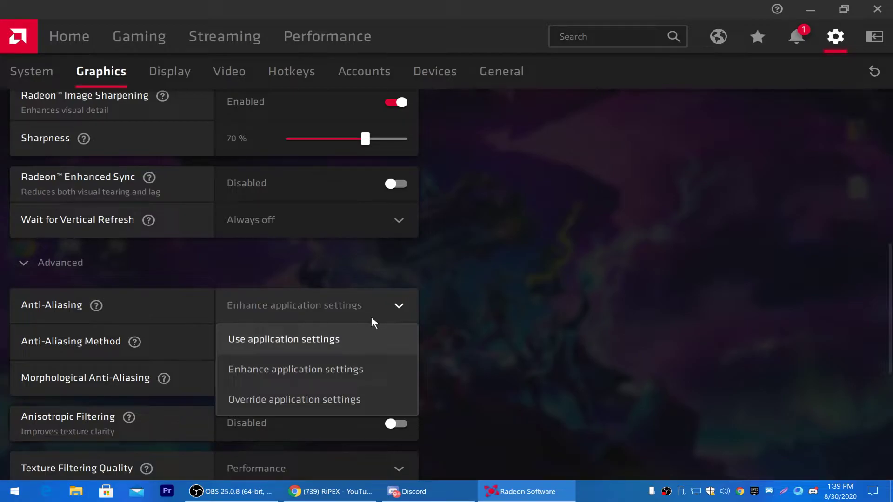
{"action": "left_click", "coordinate": [261, 370]}
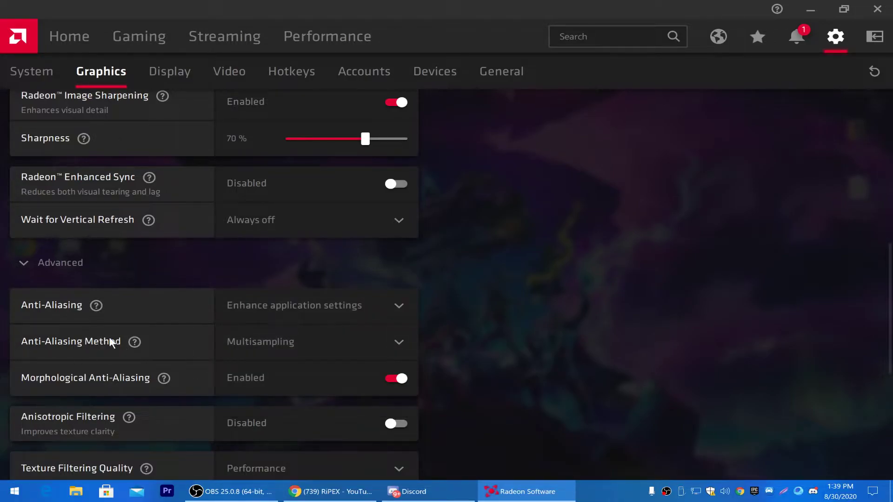
{"action": "left_click", "coordinate": [326, 339]}
{"action": "left_click", "coordinate": [286, 374]}
- Enable Anisotropic Filtering at 8x, keeping Texture Filtering Quality at Performance
{"action": "scroll", "coordinate": [302, 377], "scroll_direction": "down", "scroll_amount": 2}
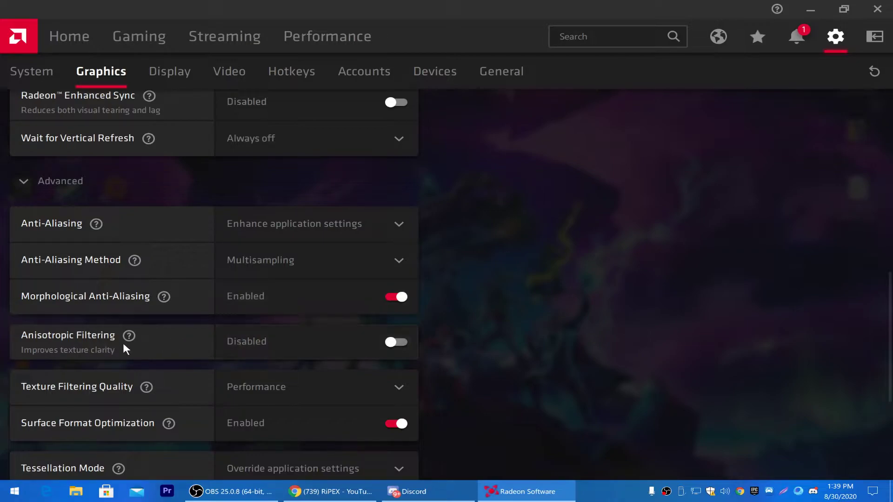
{"action": "left_click", "coordinate": [349, 346]}
{"action": "scroll", "coordinate": [144, 242], "scroll_direction": "down", "scroll_amount": 3}
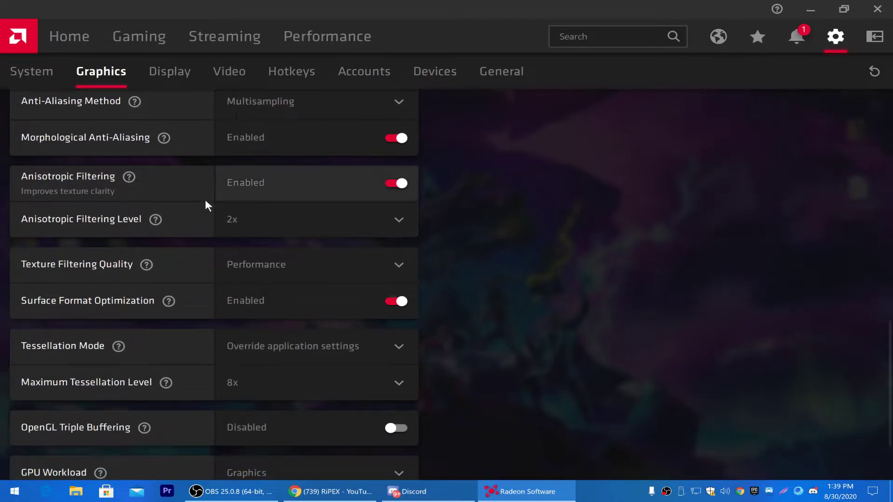
{"action": "left_click", "coordinate": [275, 219]}
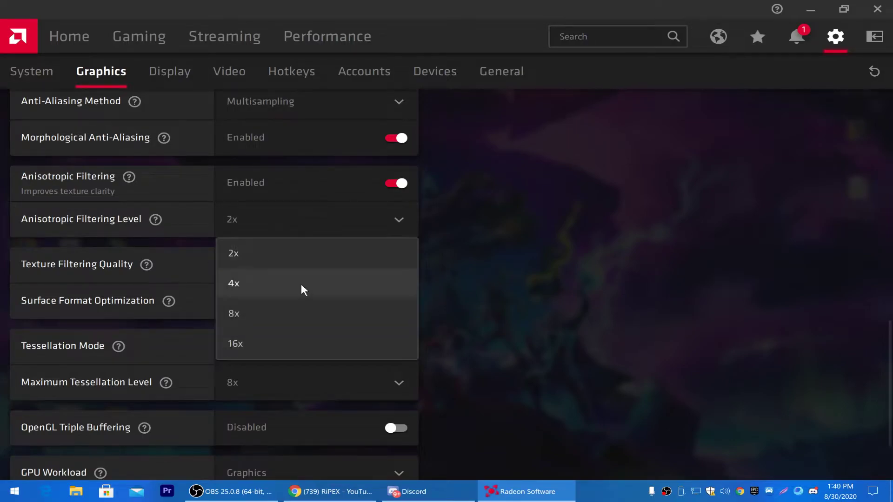
{"action": "left_click", "coordinate": [238, 306]}
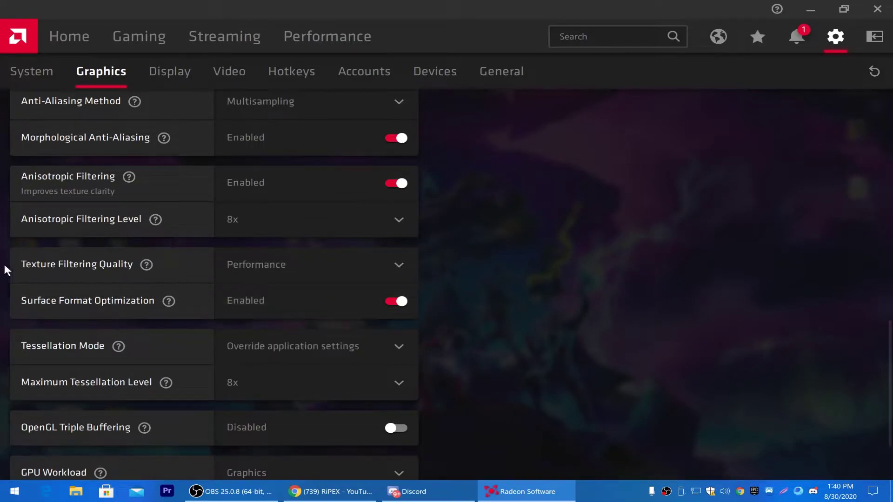
{"action": "left_click", "coordinate": [275, 265]}
{"action": "left_click", "coordinate": [250, 351]}
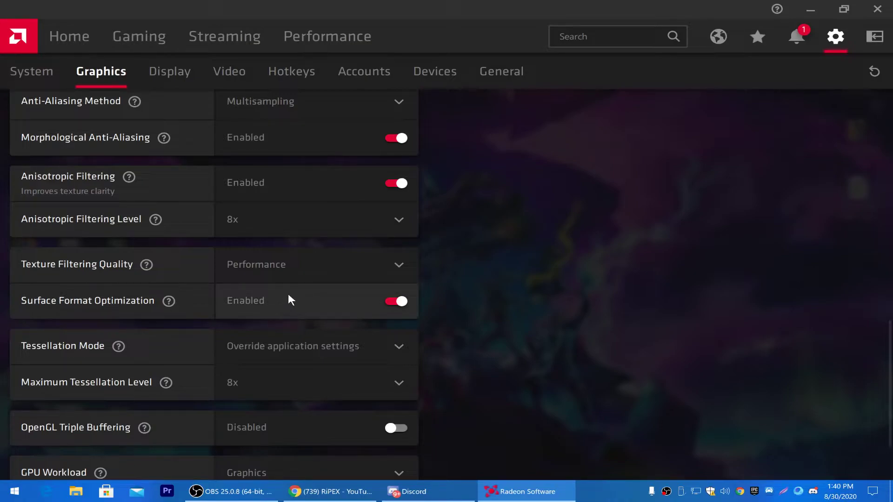
- Set Tessellation Mode to AMD optimized
{"action": "scroll", "coordinate": [299, 319], "scroll_direction": "up", "scroll_amount": 2}
{"action": "scroll", "coordinate": [297, 285], "scroll_direction": "down", "scroll_amount": 5}
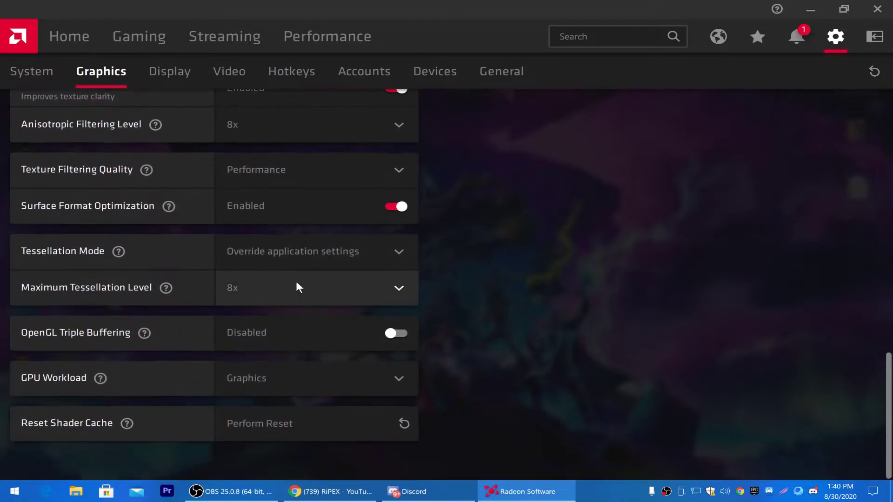
{"action": "left_click", "coordinate": [297, 263]}
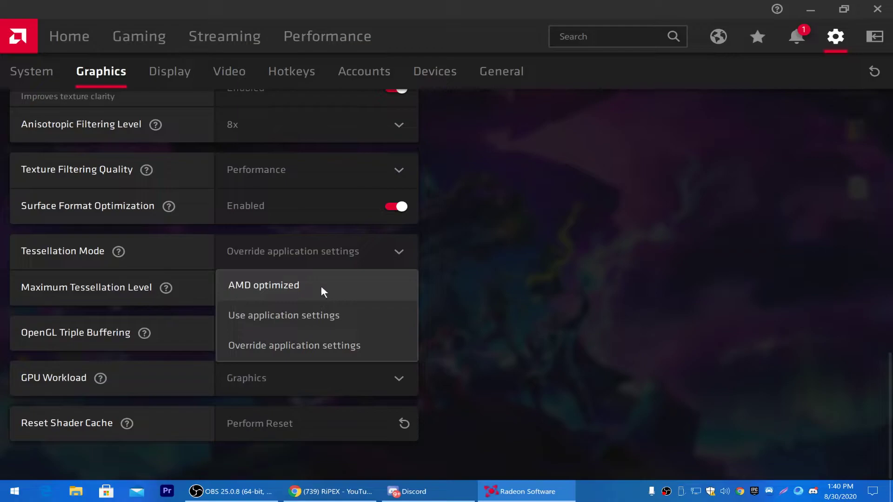
{"action": "left_click", "coordinate": [289, 292]}
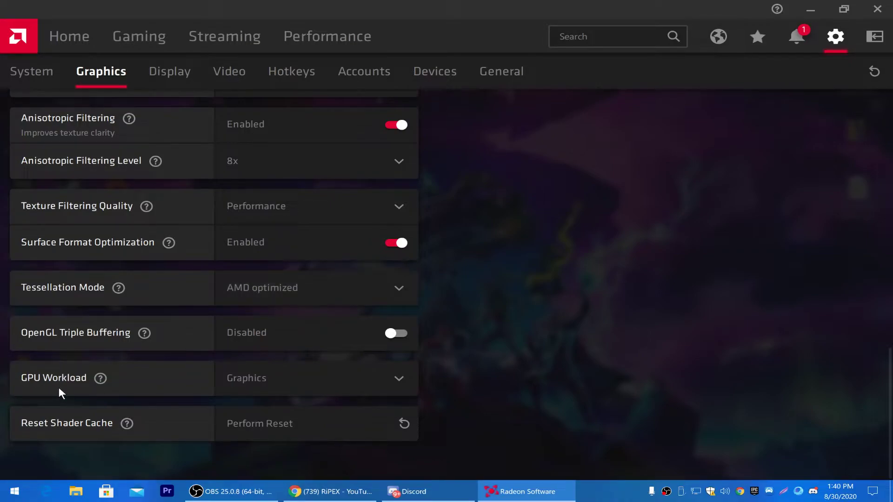
- Keep GPU Workload on Graphics and clear the shader cache
{"action": "left_click", "coordinate": [287, 380]}
{"action": "left_click", "coordinate": [257, 412]}
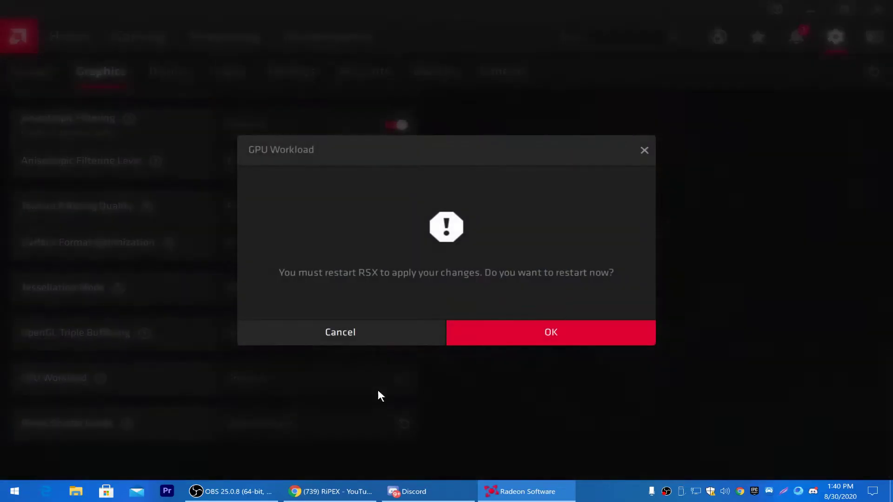
{"action": "left_click", "coordinate": [644, 149]}
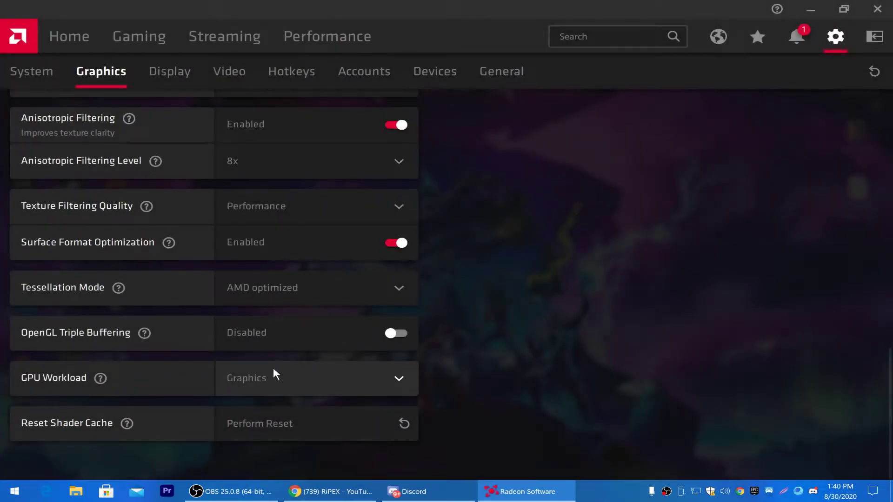
{"action": "left_click", "coordinate": [282, 426]}
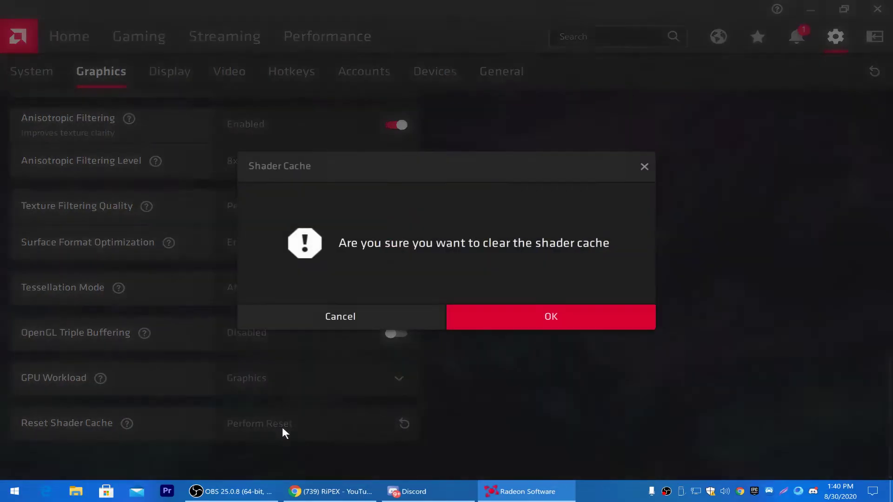
{"action": "left_click", "coordinate": [525, 321]}
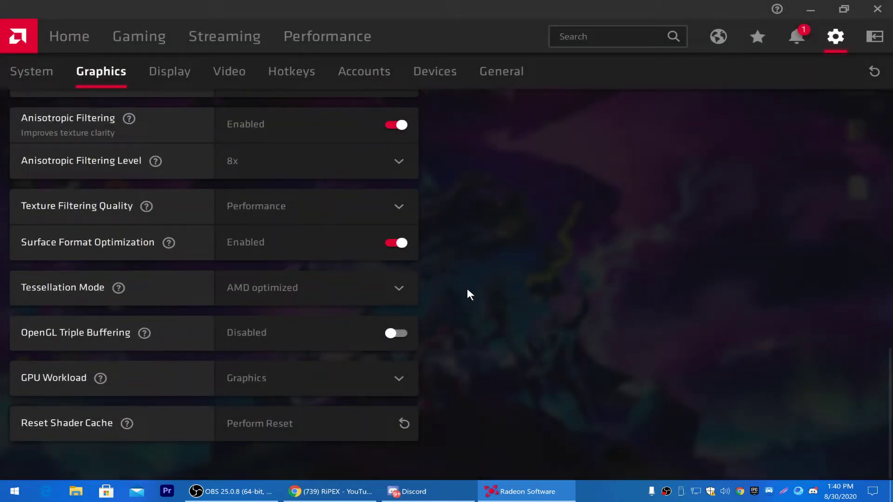
- Open the Display settings and keep Scaling Mode at Full panel
{"action": "left_click", "coordinate": [168, 75]}
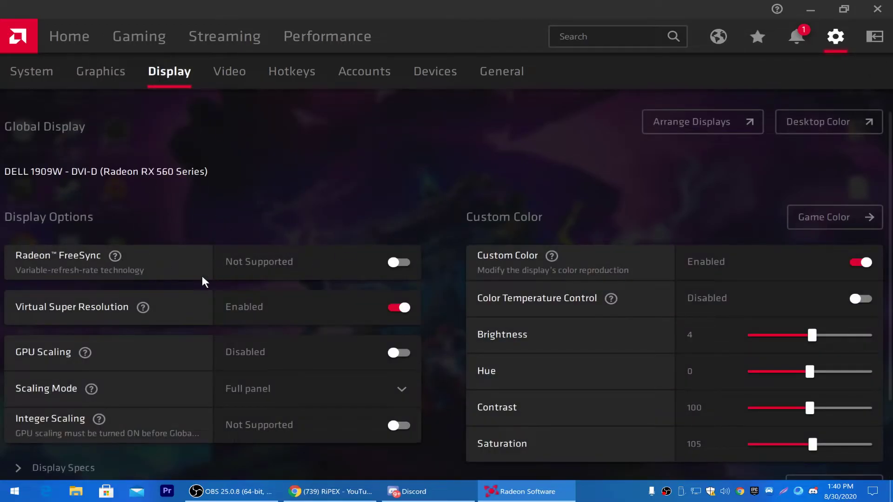
{"action": "mouse_move", "coordinate": [152, 308]}
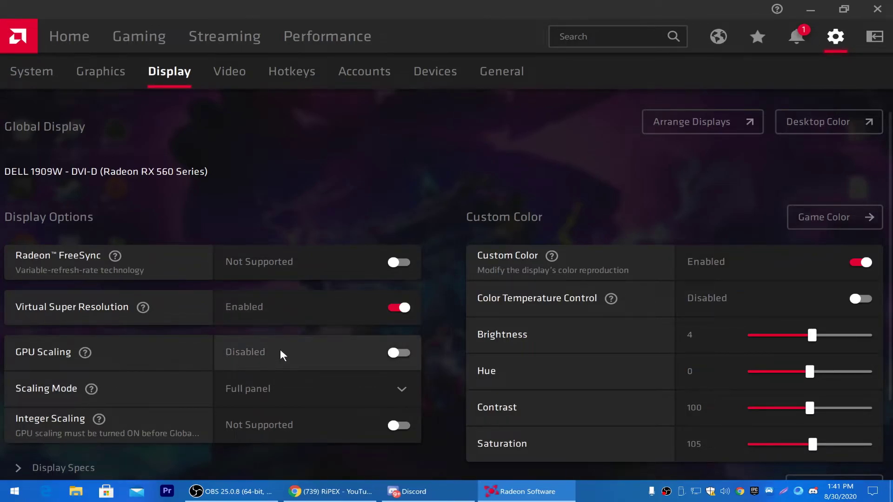
{"action": "scroll", "coordinate": [119, 389], "scroll_direction": "down", "scroll_amount": 2}
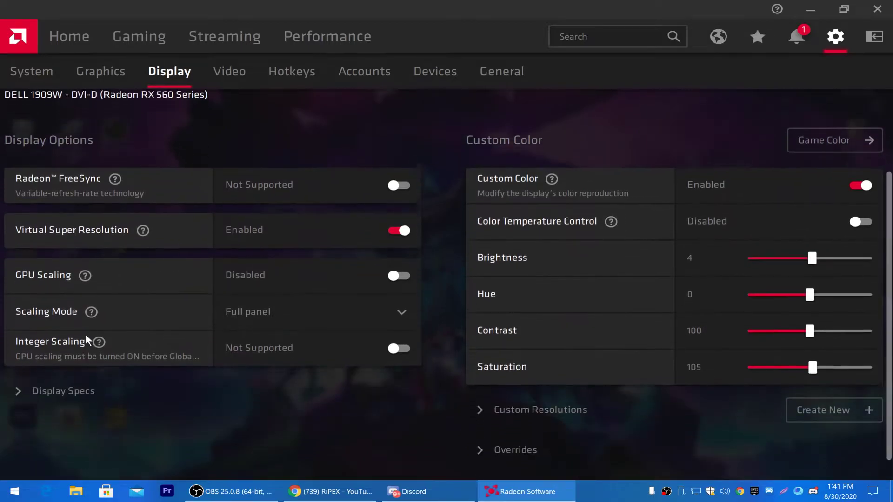
{"action": "left_click", "coordinate": [282, 306]}
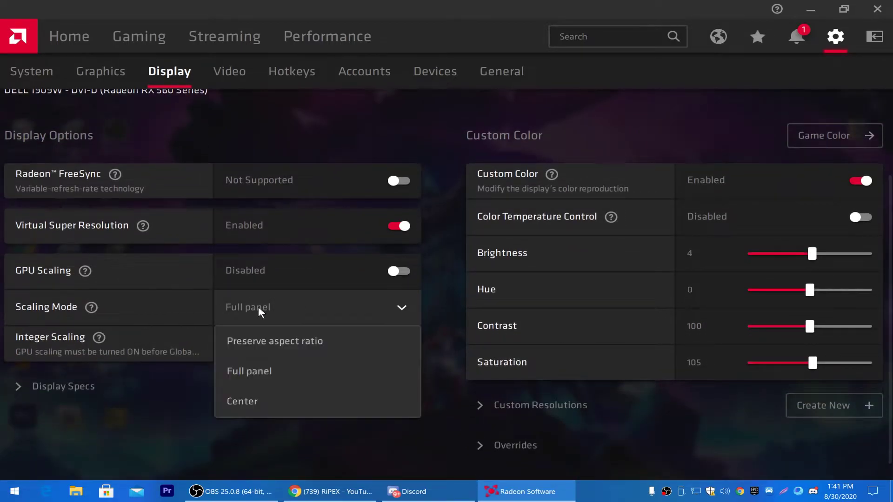
{"action": "left_click", "coordinate": [256, 373]}
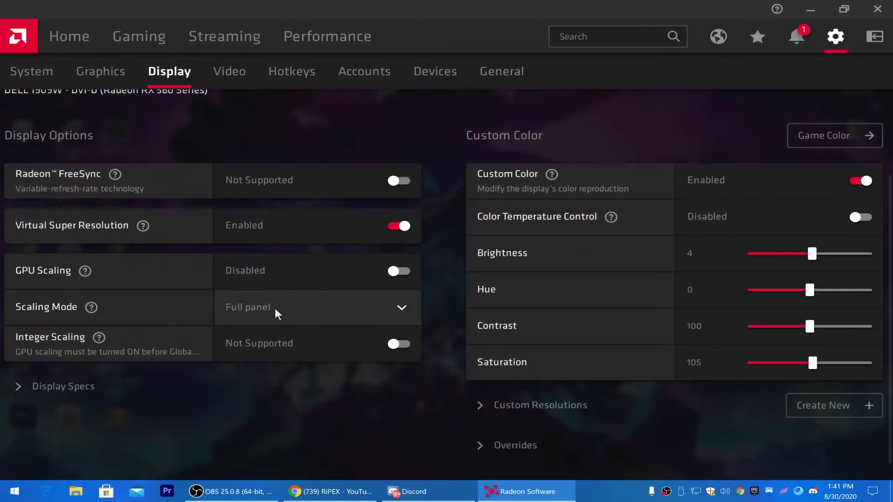
{"action": "left_click", "coordinate": [251, 311]}
{"action": "left_click", "coordinate": [255, 370]}
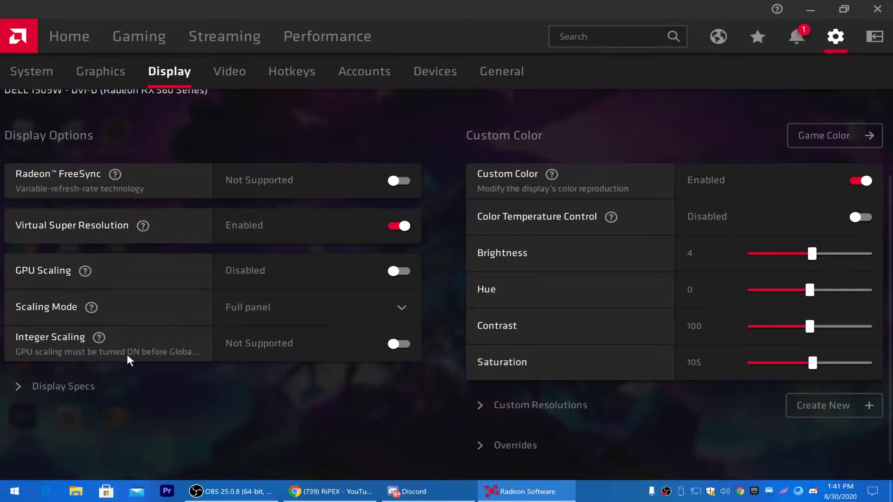
- Expand the Display Specs timing details and review them
{"action": "scroll", "coordinate": [75, 363], "scroll_direction": "down", "scroll_amount": 1}
{"action": "left_click", "coordinate": [36, 368]}
{"action": "scroll", "coordinate": [70, 372], "scroll_direction": "down", "scroll_amount": 2}
{"action": "scroll", "coordinate": [79, 325], "scroll_direction": "down", "scroll_amount": 4}
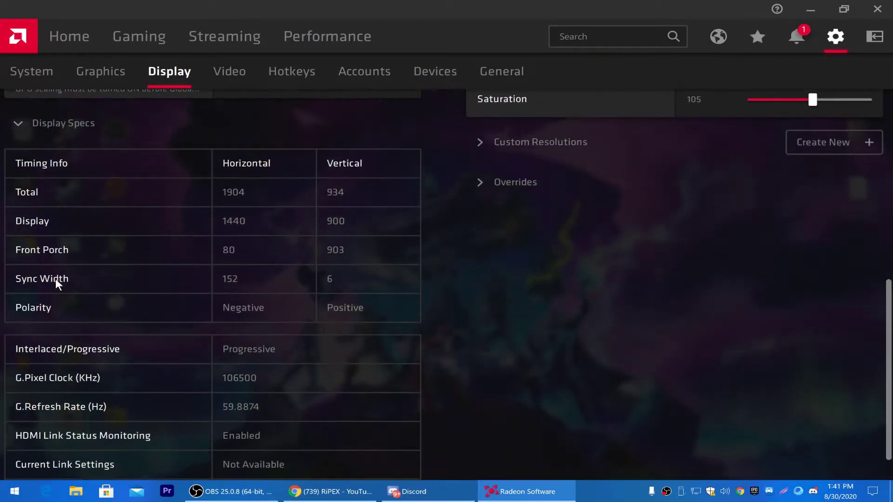
{"action": "scroll", "coordinate": [581, 249], "scroll_direction": "up", "scroll_amount": 5}
{"action": "scroll", "coordinate": [581, 249], "scroll_direction": "down", "scroll_amount": 2}
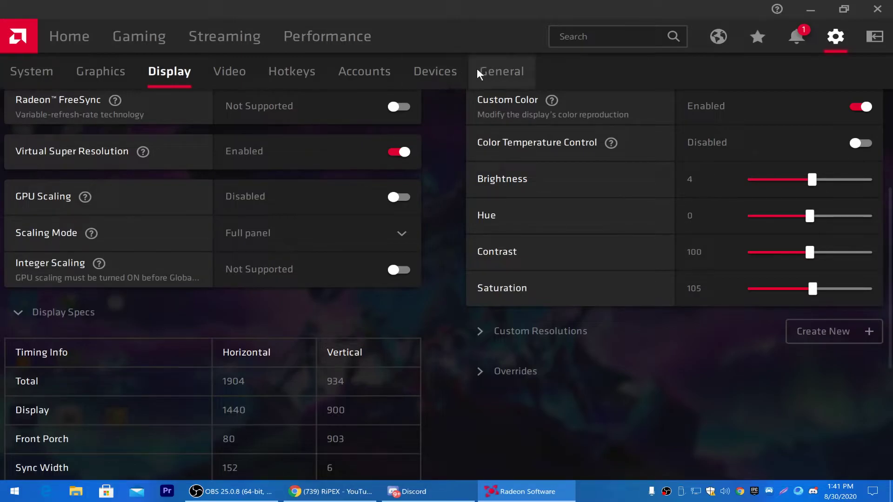
{"action": "left_click", "coordinate": [491, 68]}
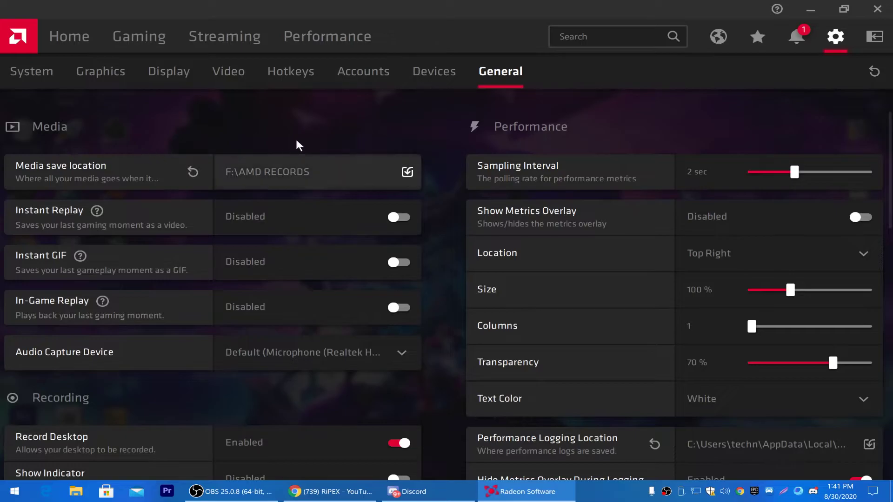
{"action": "scroll", "coordinate": [183, 175], "scroll_direction": "down", "scroll_amount": 2}
{"action": "scroll", "coordinate": [183, 176], "scroll_direction": "down", "scroll_amount": 2}
{"action": "scroll", "coordinate": [161, 197], "scroll_direction": "up", "scroll_amount": 2}
{"action": "scroll", "coordinate": [12, 217], "scroll_direction": "down", "scroll_amount": 3}
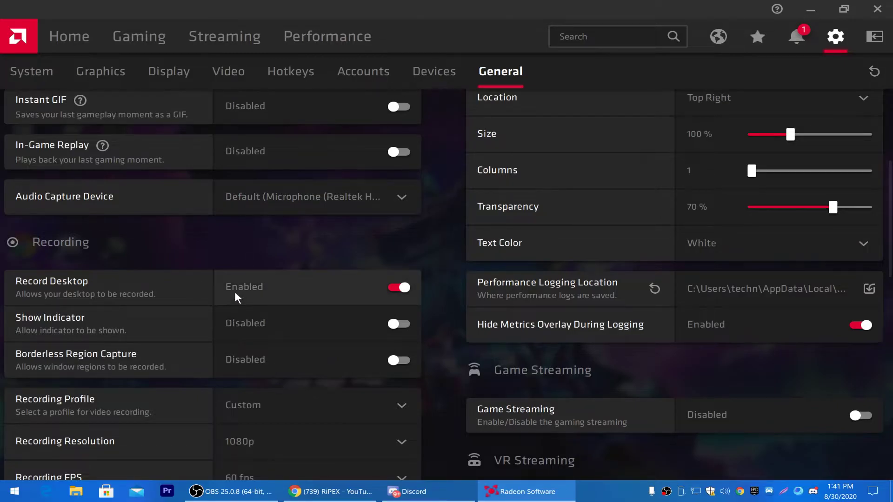
{"action": "scroll", "coordinate": [93, 328], "scroll_direction": "up", "scroll_amount": 2}
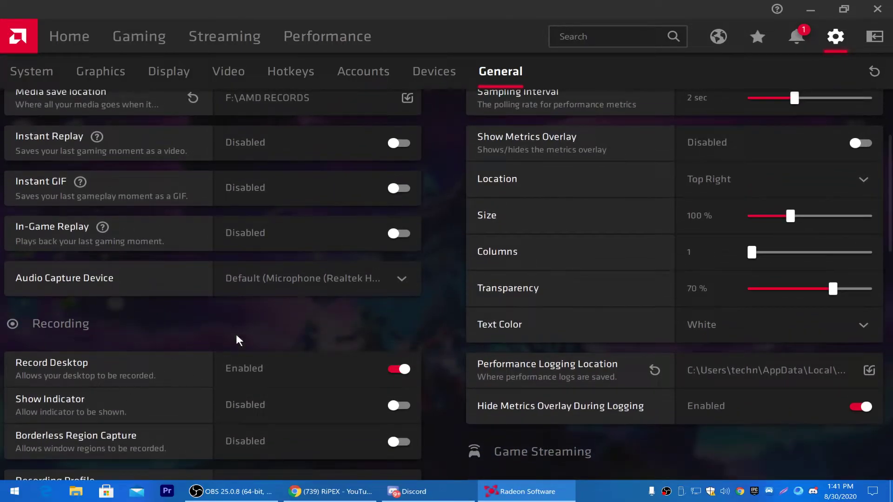
{"action": "scroll", "coordinate": [270, 378], "scroll_direction": "up", "scroll_amount": 2}
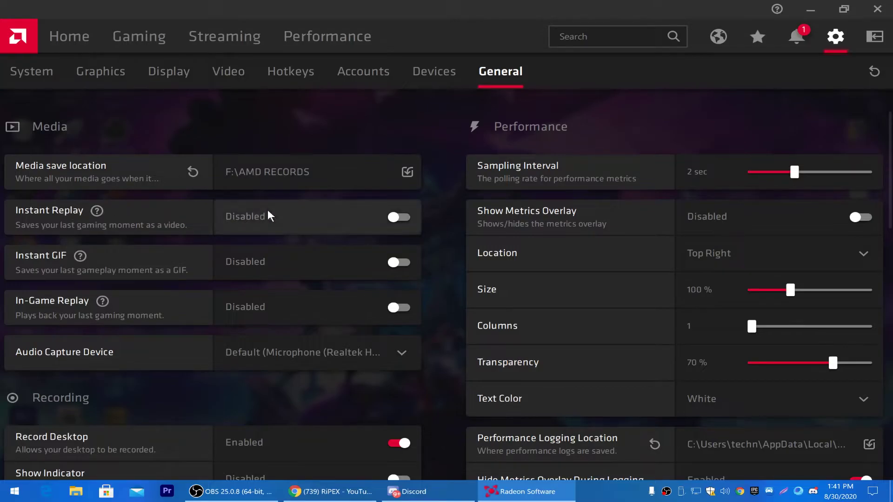
{"action": "left_click", "coordinate": [393, 218]}
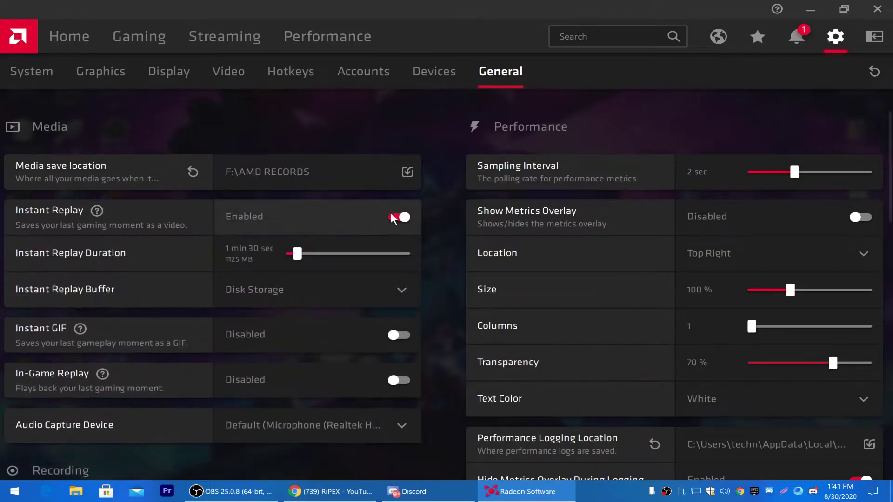
{"action": "scroll", "coordinate": [300, 238], "scroll_direction": "down", "scroll_amount": 3}
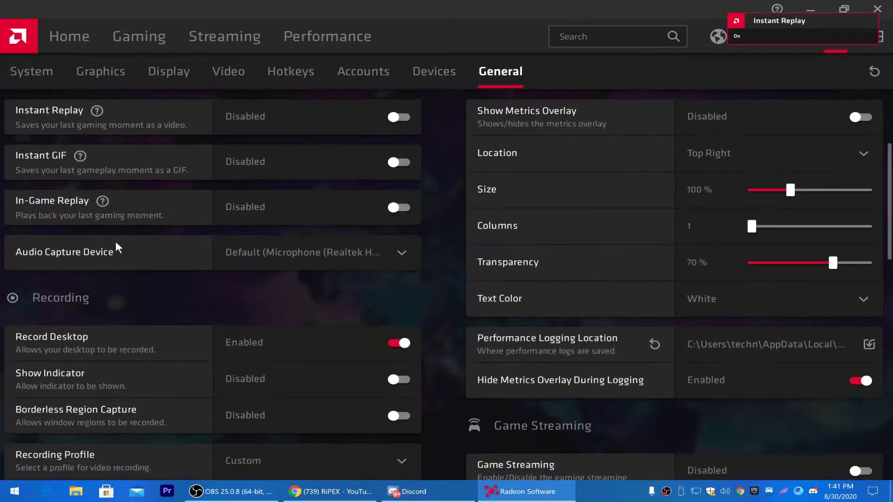
{"action": "scroll", "coordinate": [294, 286], "scroll_direction": "down", "scroll_amount": 2}
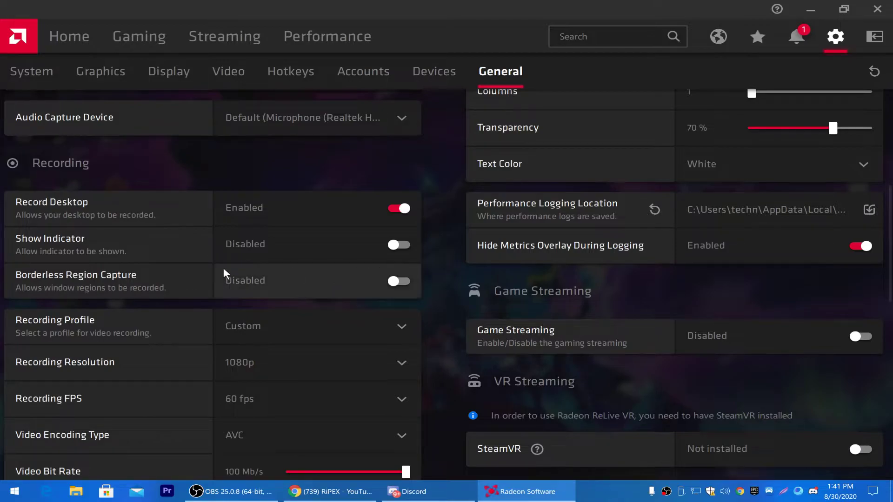
{"action": "scroll", "coordinate": [509, 286], "scroll_direction": "up", "scroll_amount": 6}
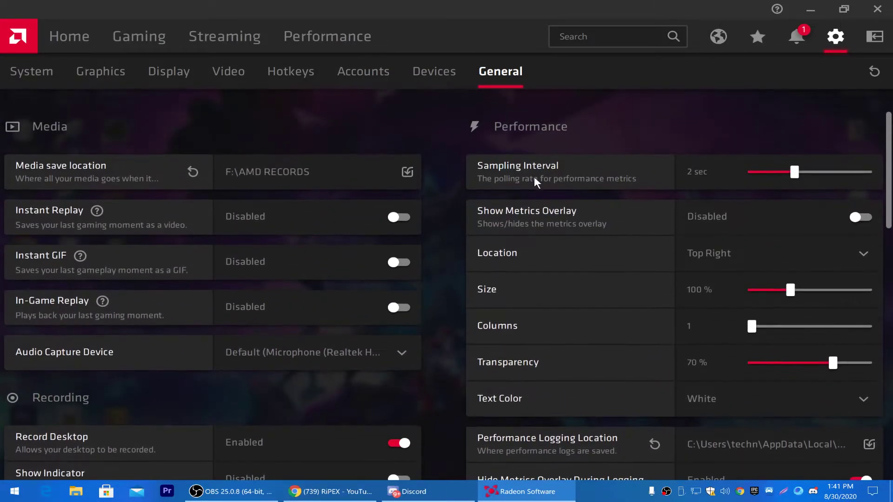
{"action": "scroll", "coordinate": [538, 249], "scroll_direction": "down", "scroll_amount": 10}
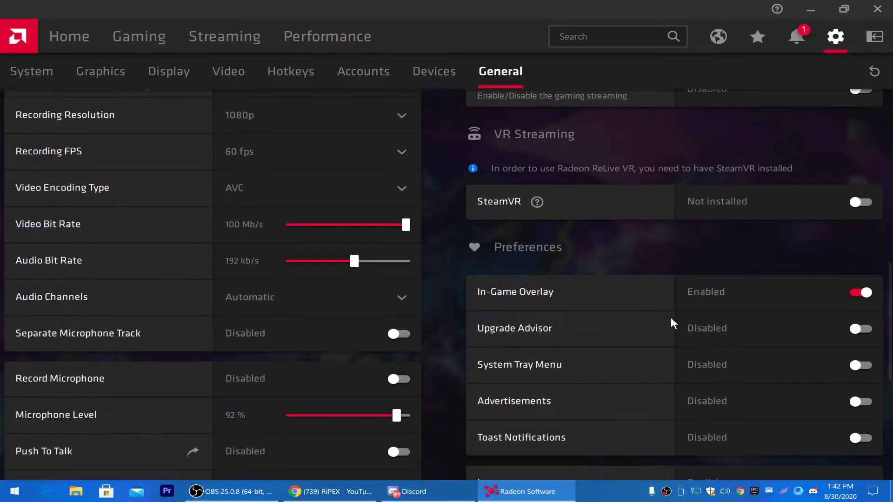
{"action": "scroll", "coordinate": [610, 303], "scroll_direction": "down", "scroll_amount": 3}
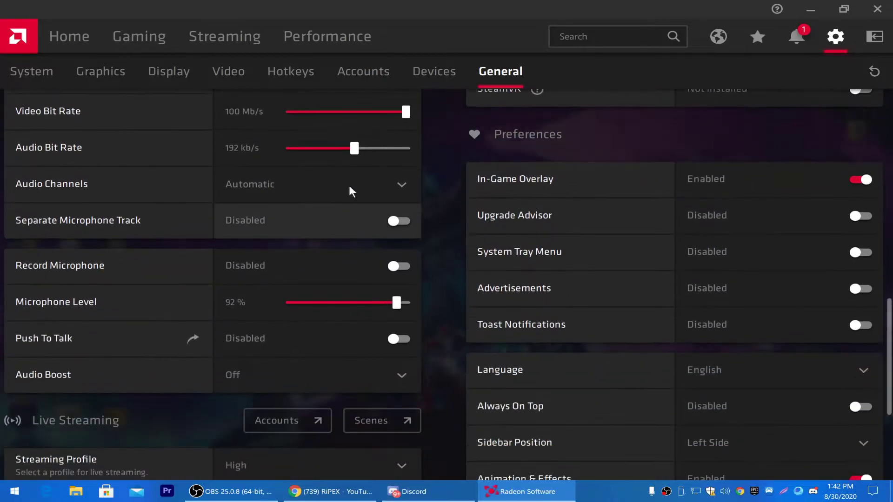
{"action": "scroll", "coordinate": [663, 259], "scroll_direction": "down", "scroll_amount": 2}
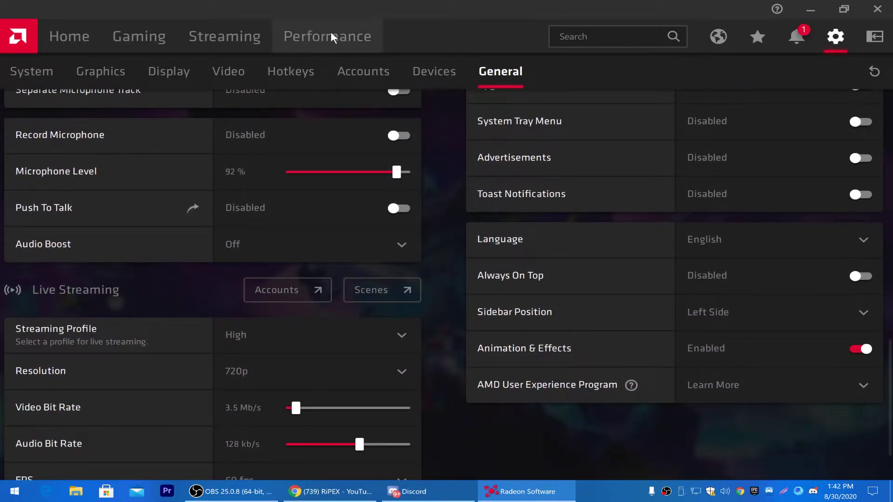
- Go to the Performance Tuning page in Radeon Software
{"action": "left_click", "coordinate": [340, 35]}
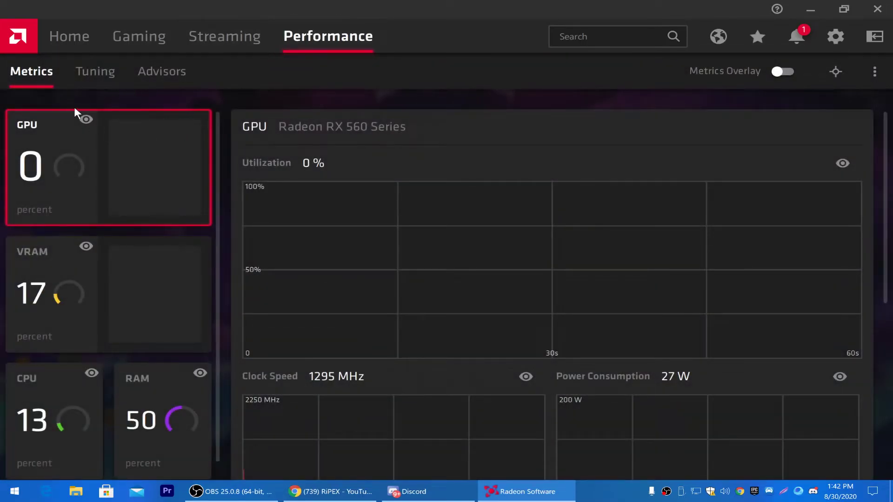
{"action": "left_click", "coordinate": [86, 73]}
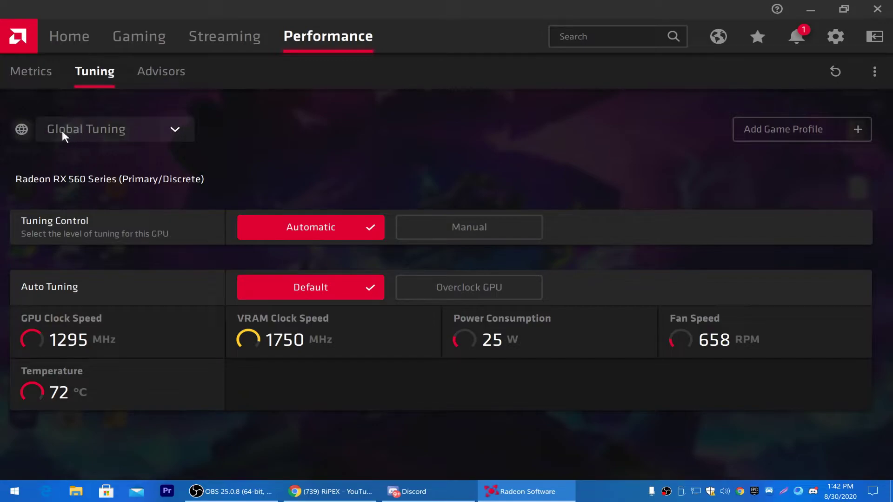
{"action": "left_click", "coordinate": [100, 131]}
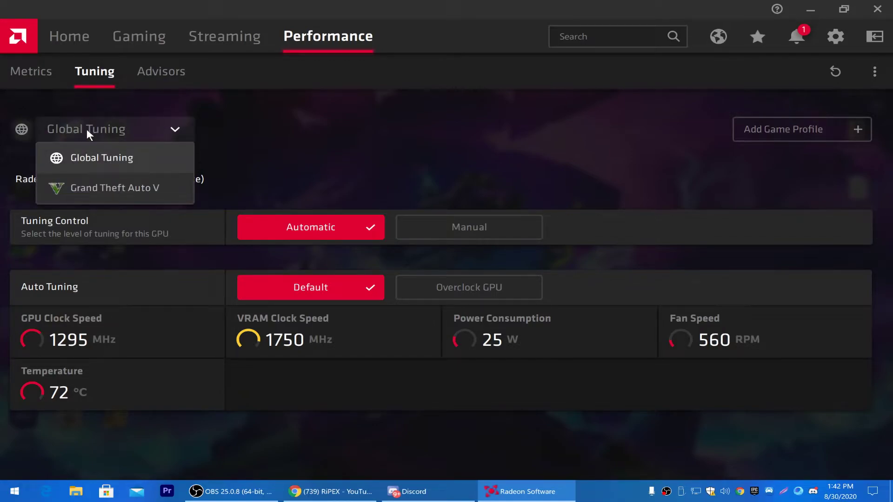
{"action": "left_click", "coordinate": [290, 123]}
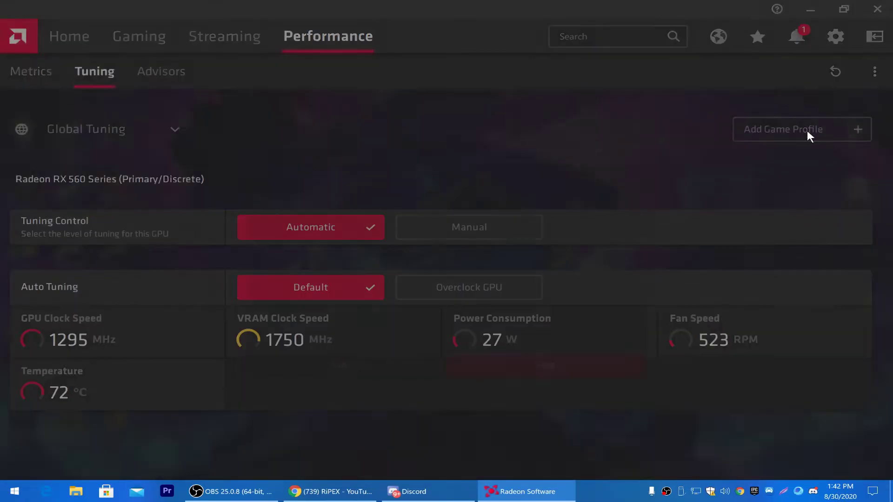
- Add a Fortnite game tuning profile set to Overclock GPU auto tuning
{"action": "left_click", "coordinate": [807, 130]}
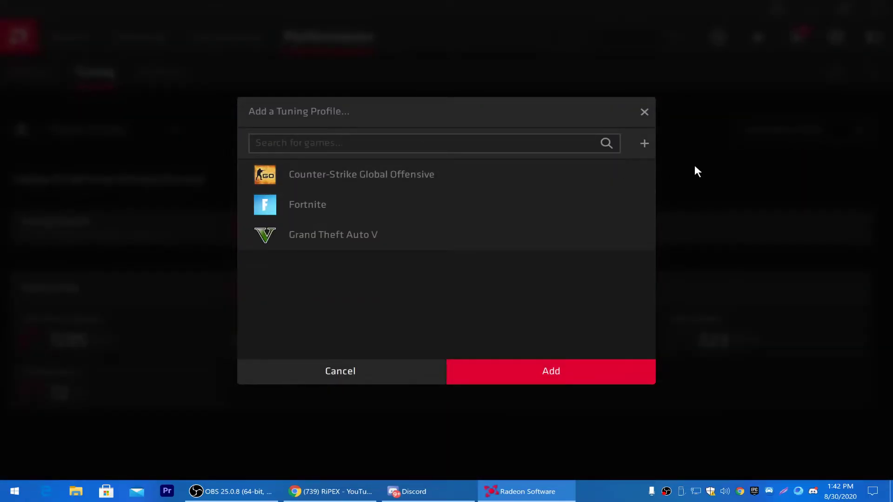
{"action": "left_click", "coordinate": [301, 205]}
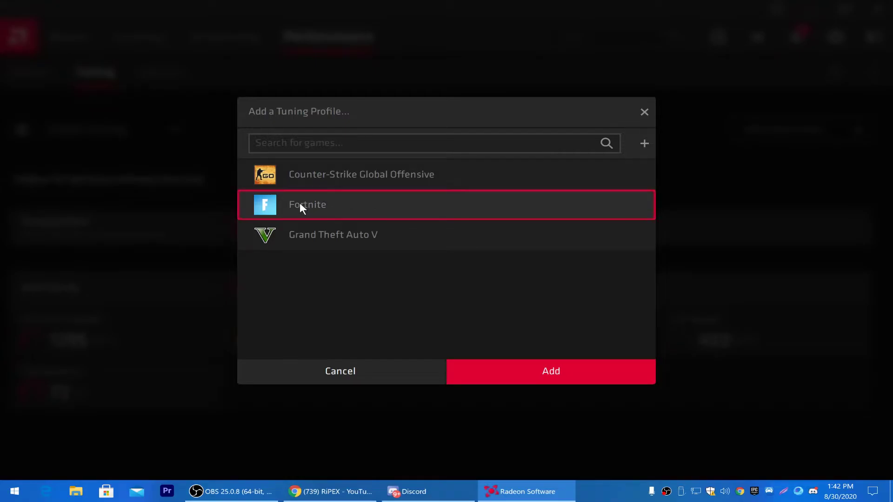
{"action": "left_click", "coordinate": [505, 371]}
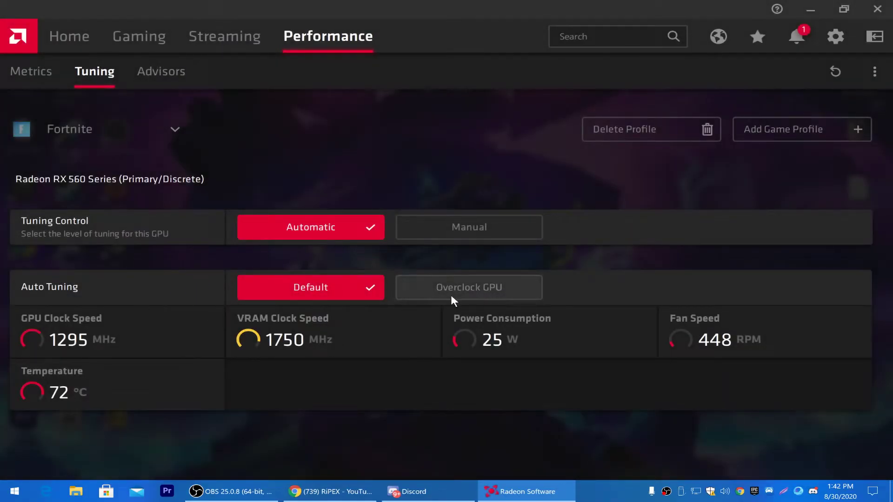
{"action": "left_click", "coordinate": [447, 287]}
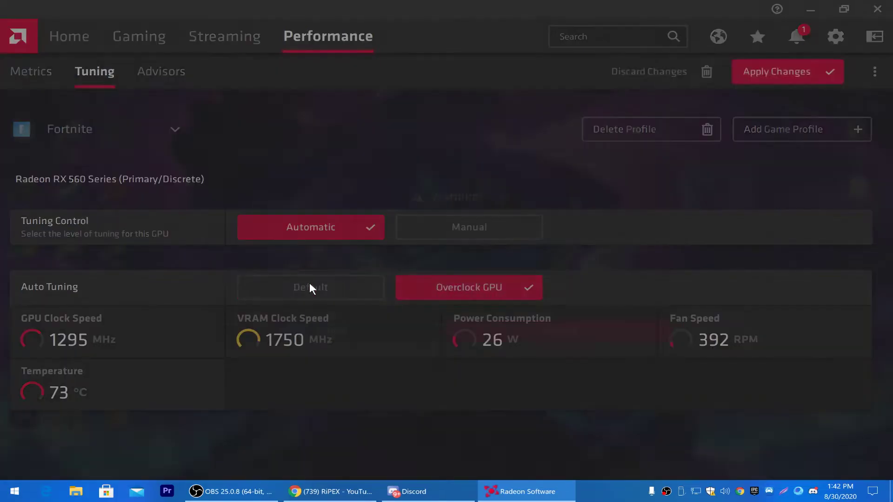
{"action": "left_click", "coordinate": [522, 339]}
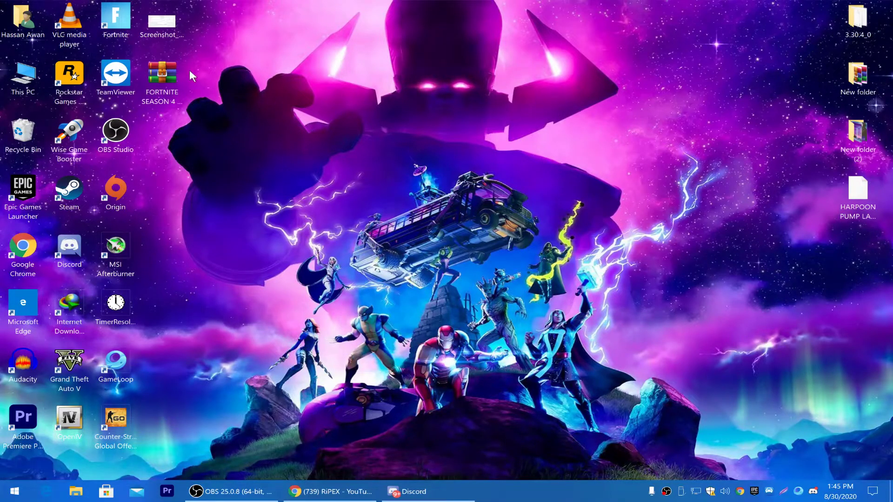
- Extract the FORTNITE SEASON 4 .rar into its own same-named FPS Boost Guide folder on the desktop
{"action": "left_click_drag", "start_coordinate": [152, 104], "coordinate": [338, 219]}
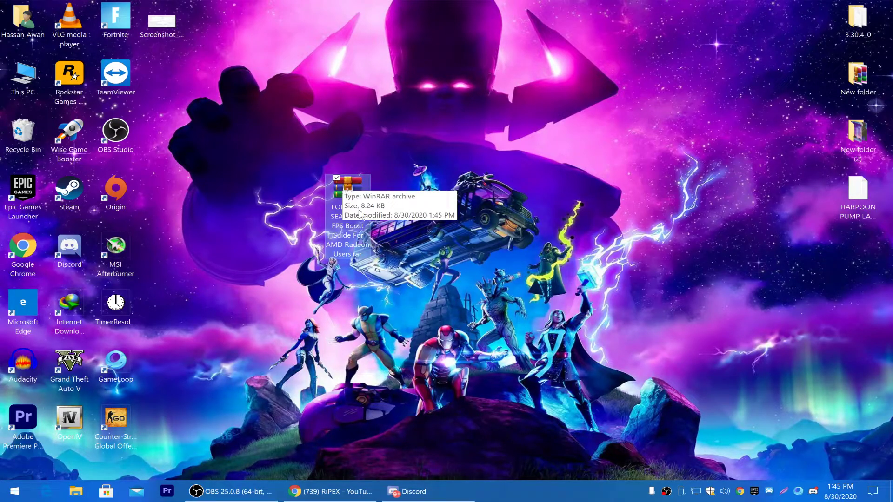
{"action": "right_click", "coordinate": [348, 190]}
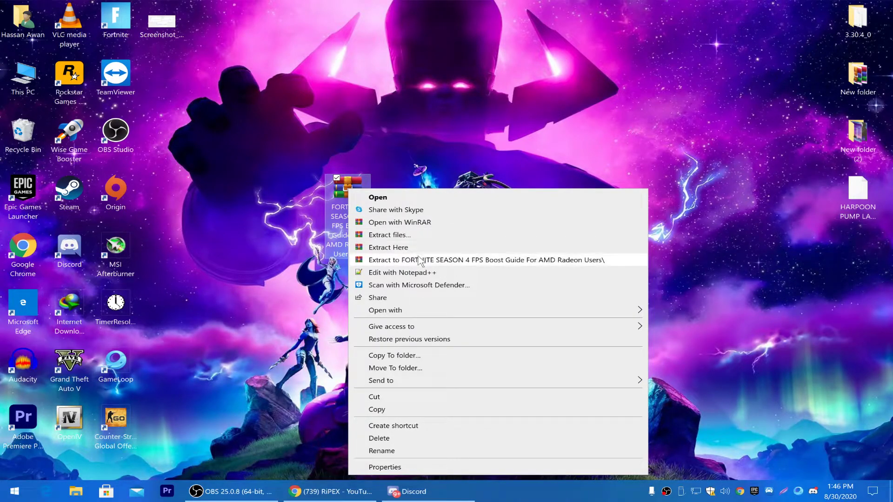
{"action": "left_click", "coordinate": [483, 262]}
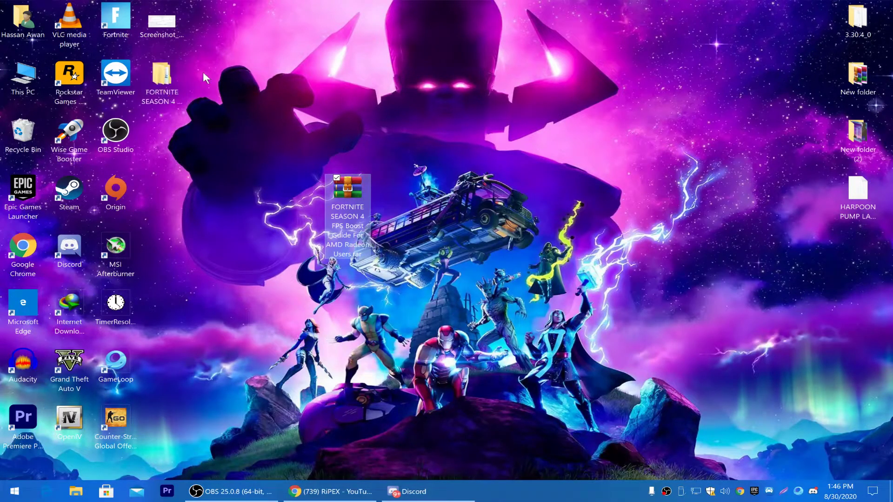
{"action": "left_click_drag", "start_coordinate": [154, 70], "coordinate": [422, 61]}
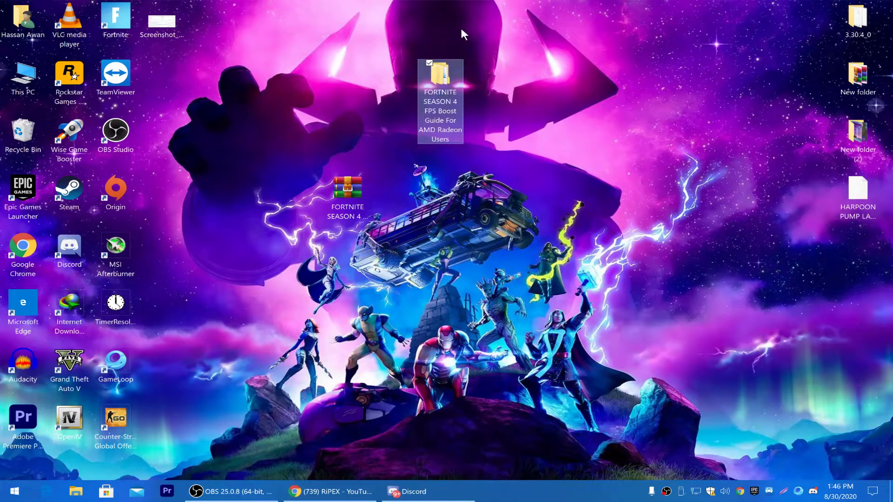
- Open the extracted guide folder and its subfolder, and copy GameUserSettings.ini
{"action": "double_click", "coordinate": [441, 81]}
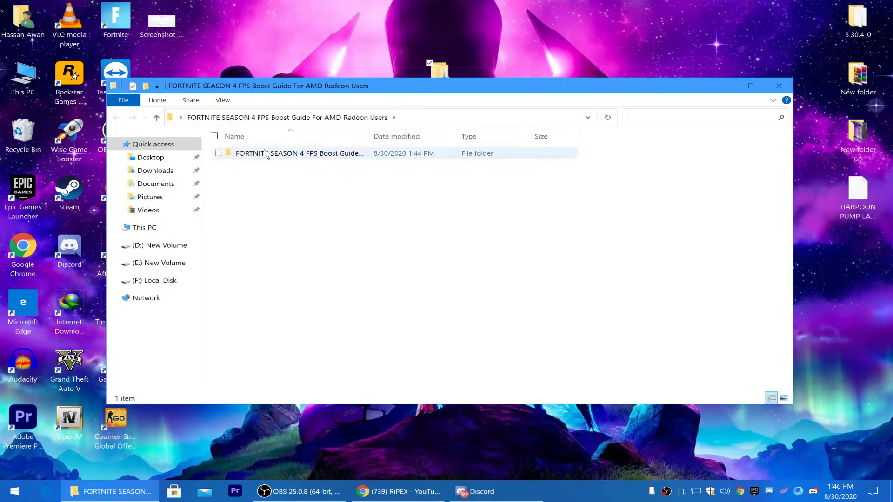
{"action": "double_click", "coordinate": [248, 153]}
{"action": "double_click", "coordinate": [382, 85]}
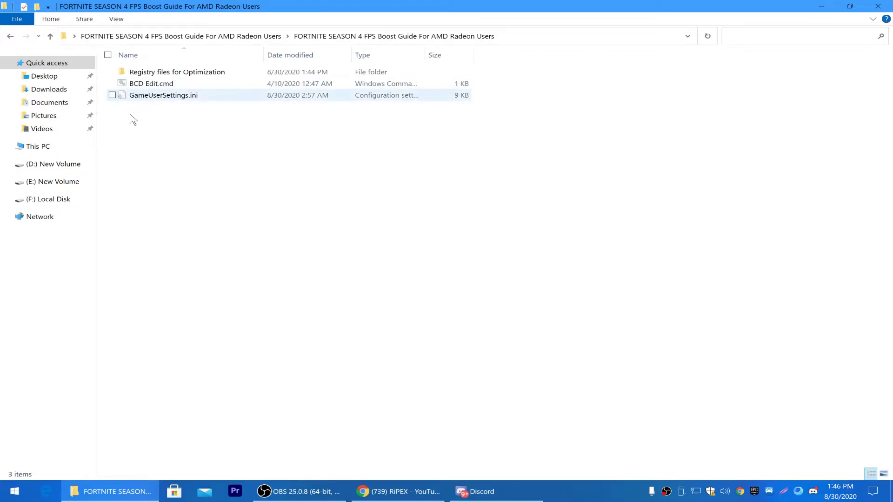
{"action": "right_click", "coordinate": [151, 98]}
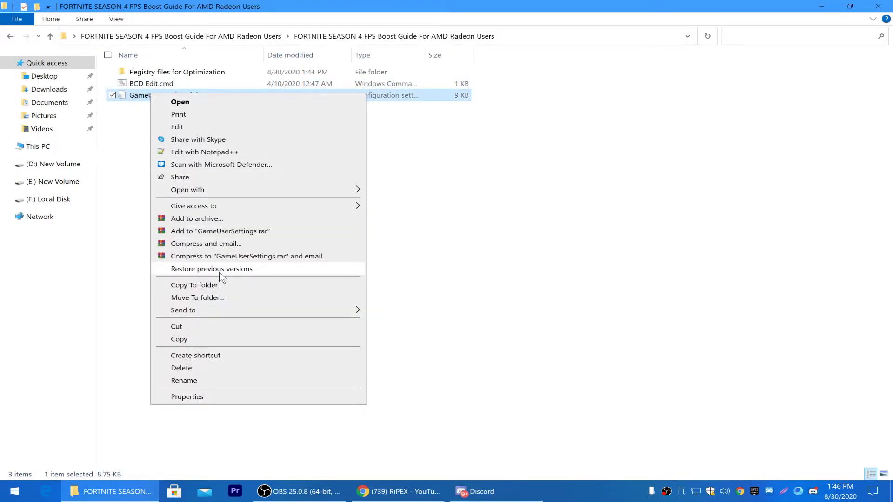
{"action": "left_click", "coordinate": [197, 340]}
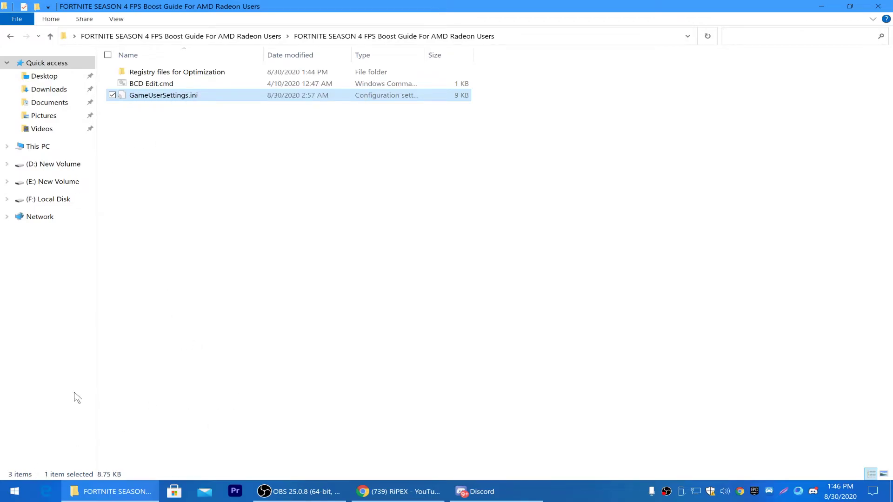
- Open the Run dialog with %appdata% in the Open field
{"action": "key", "text": "super+r"}
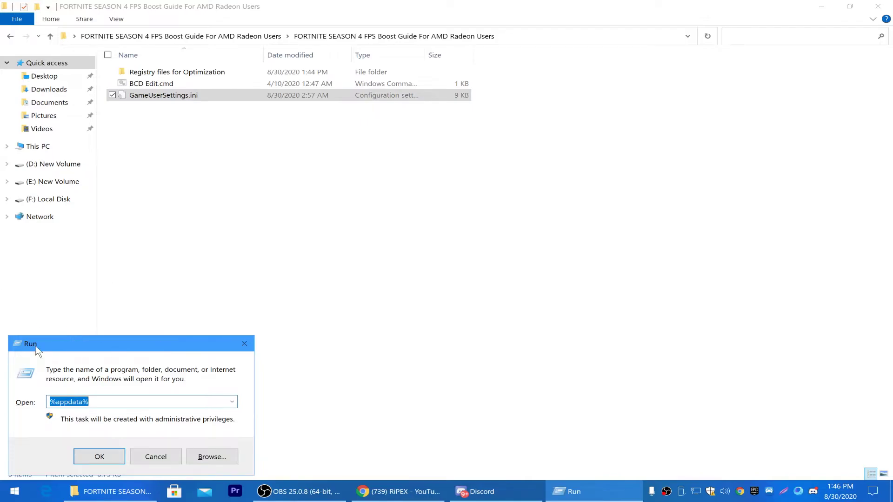
{"action": "left_click", "coordinate": [244, 344]}
{"action": "left_click", "coordinate": [15, 494]}
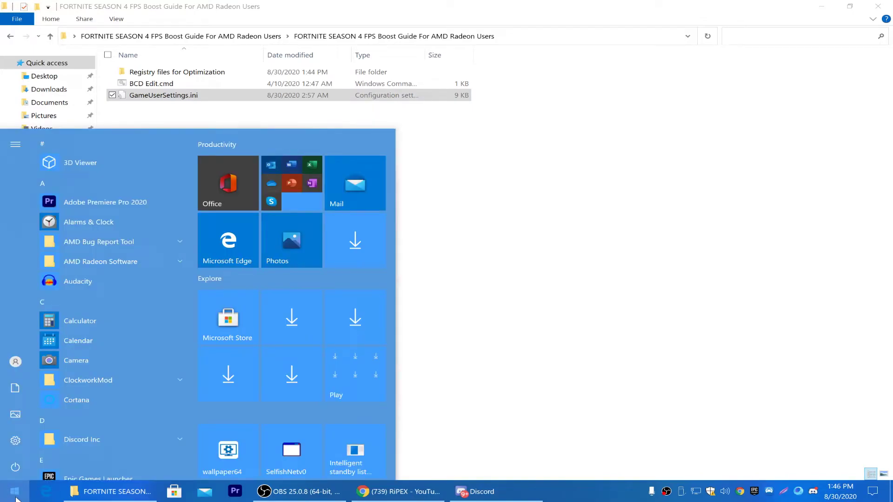
{"action": "type", "text": "run"}
{"action": "key", "text": "Return"}
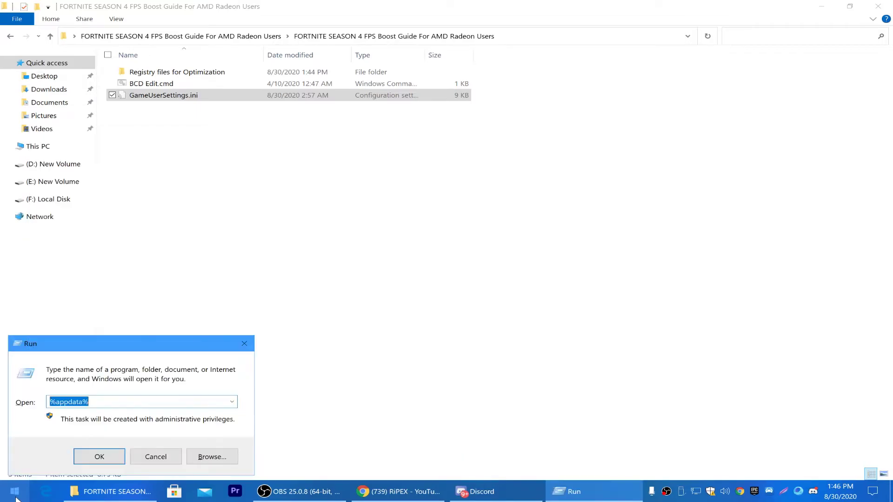
{"action": "left_click", "coordinate": [135, 401]}
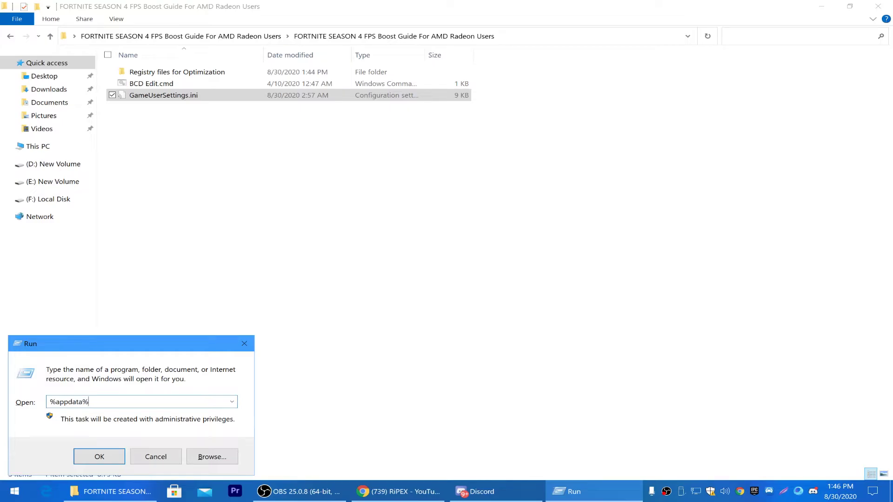
- Browse from AppData to Local\FortniteGame\Saved\Config\WindowsClient
{"action": "left_click", "coordinate": [100, 459]}
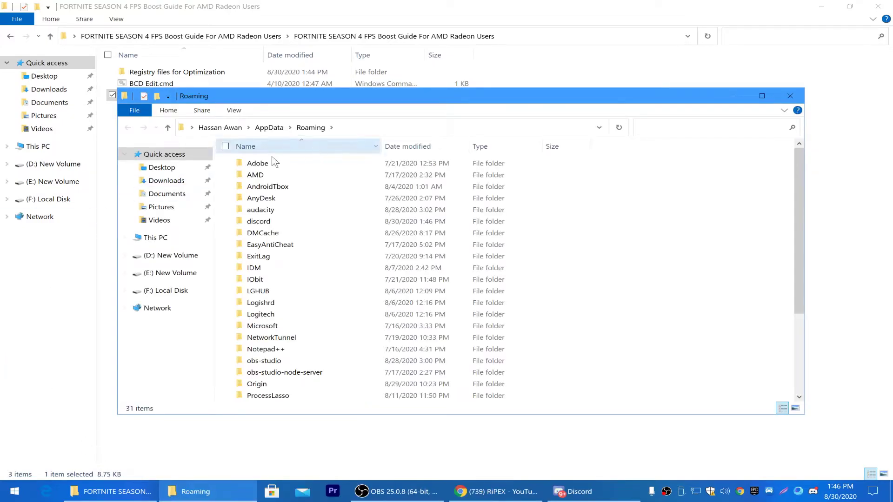
{"action": "double_click", "coordinate": [275, 96]}
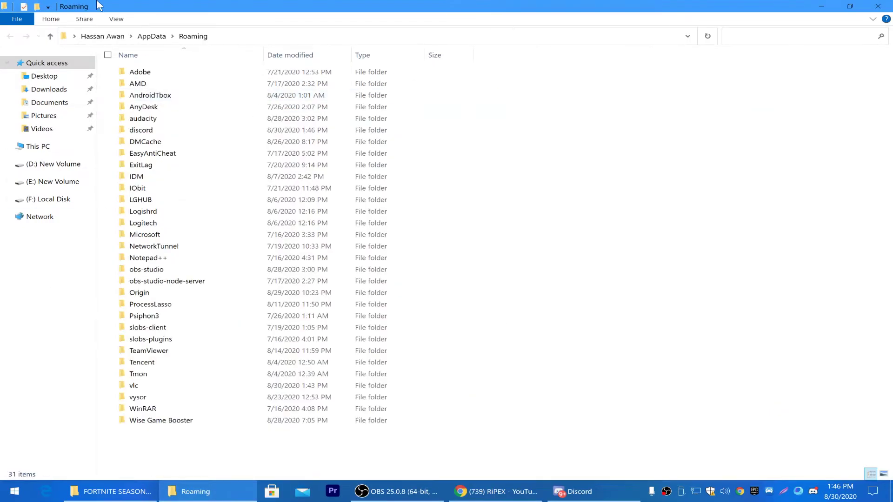
{"action": "left_click", "coordinate": [151, 36]}
{"action": "double_click", "coordinate": [142, 73]}
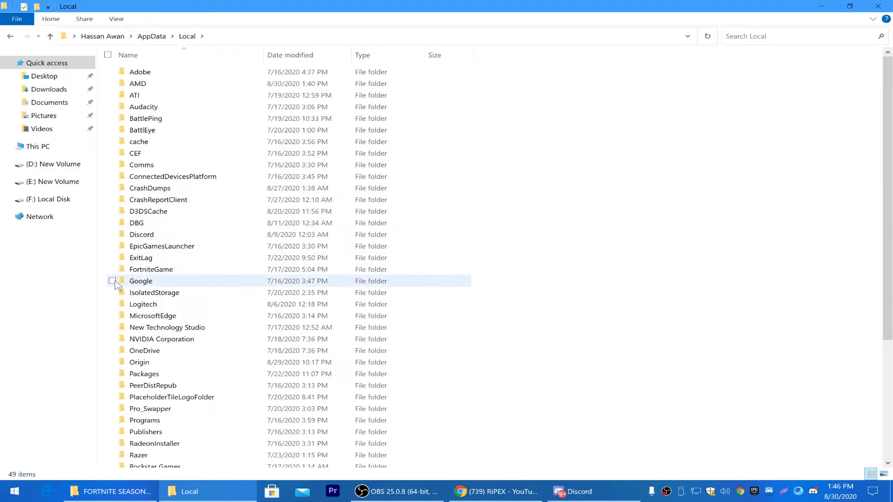
{"action": "double_click", "coordinate": [148, 271]}
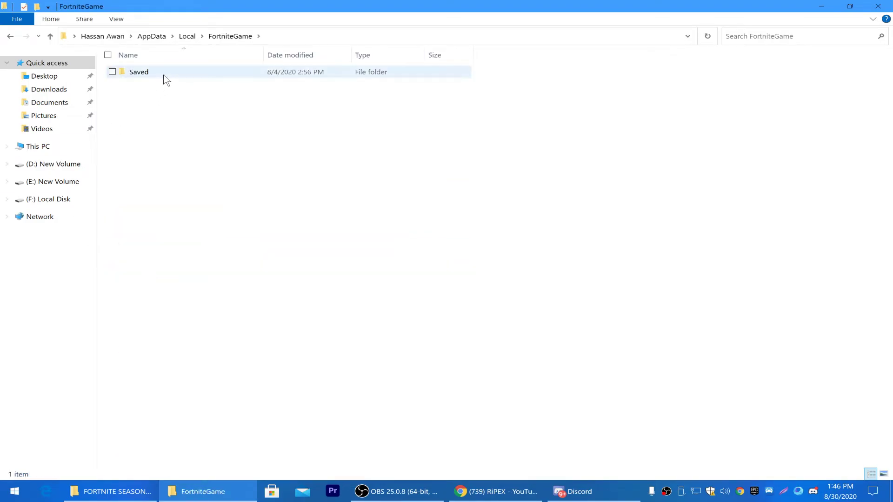
{"action": "double_click", "coordinate": [149, 76]}
{"action": "double_click", "coordinate": [145, 84]}
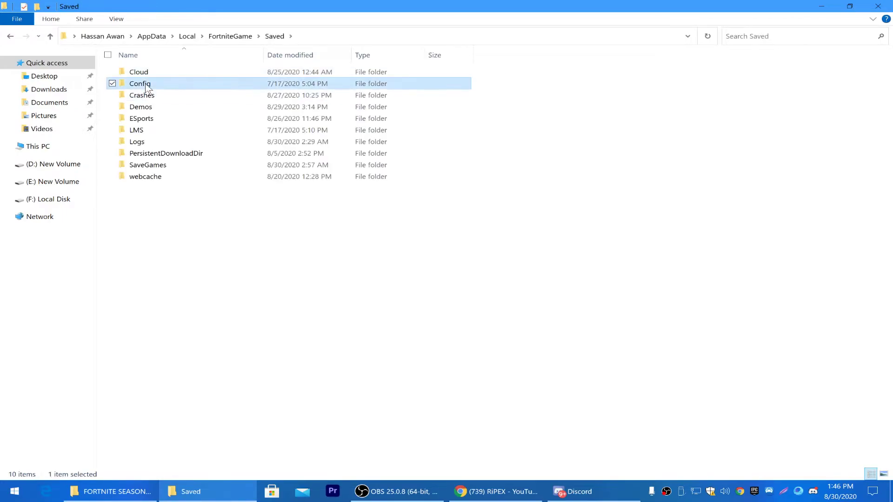
{"action": "double_click", "coordinate": [158, 84]}
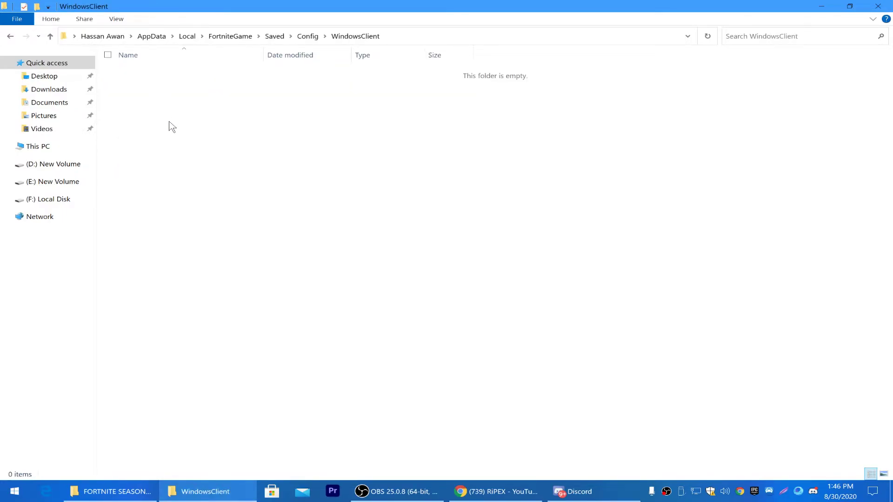
- Paste GameUserSettings.ini into WindowsClient, then open the Saved\Crashes folder
{"action": "key", "text": "ctrl+v"}
{"action": "right_click", "coordinate": [168, 121]}
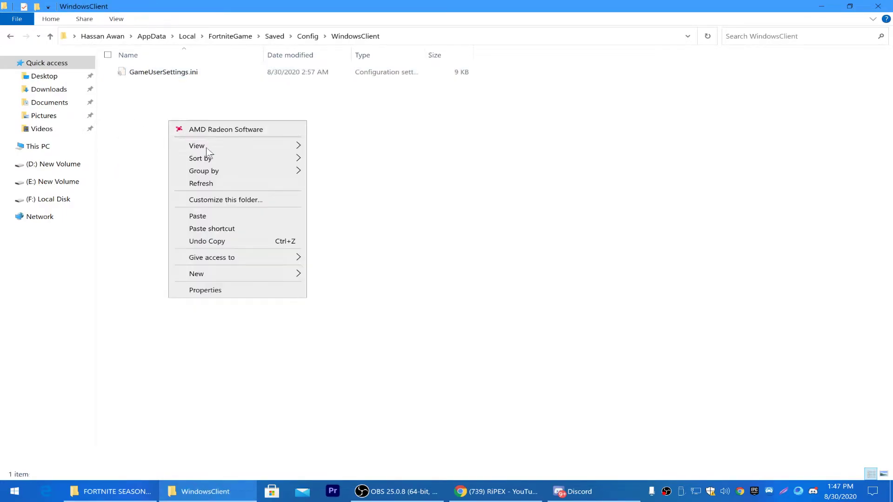
{"action": "left_click", "coordinate": [195, 182]}
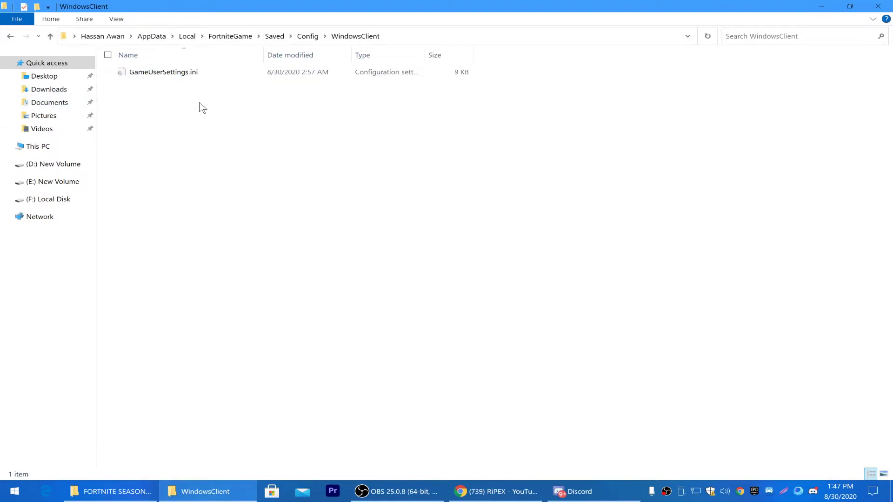
{"action": "left_click", "coordinate": [275, 37]}
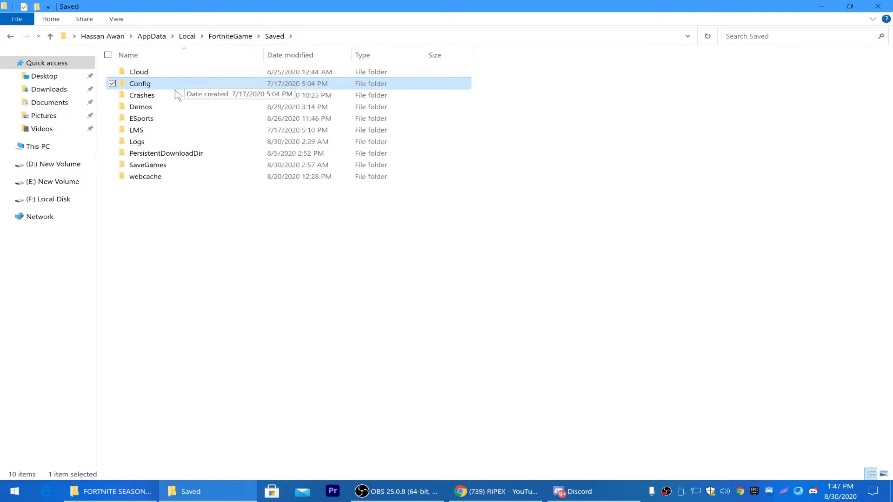
{"action": "double_click", "coordinate": [142, 95]}
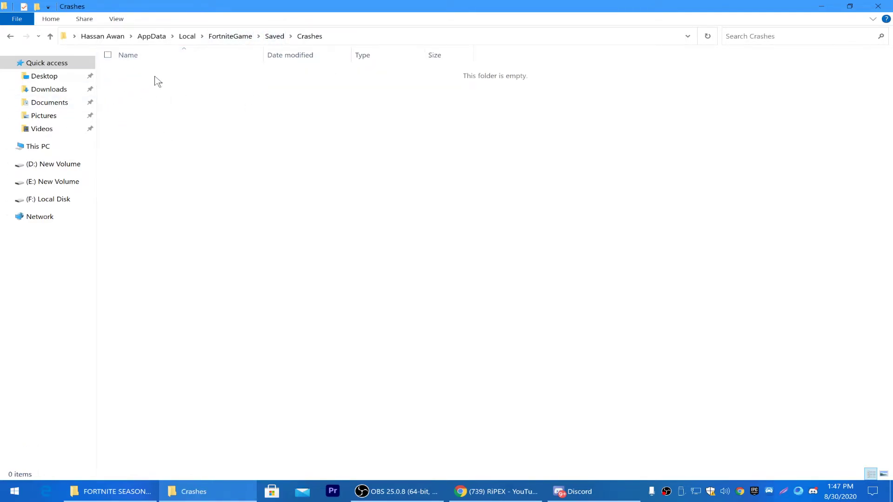
- Check the Demos replay folder under Saved and return to Saved
{"action": "left_click_drag", "start_coordinate": [154, 76], "coordinate": [532, 308]}
{"action": "key", "text": "BackSpace"}
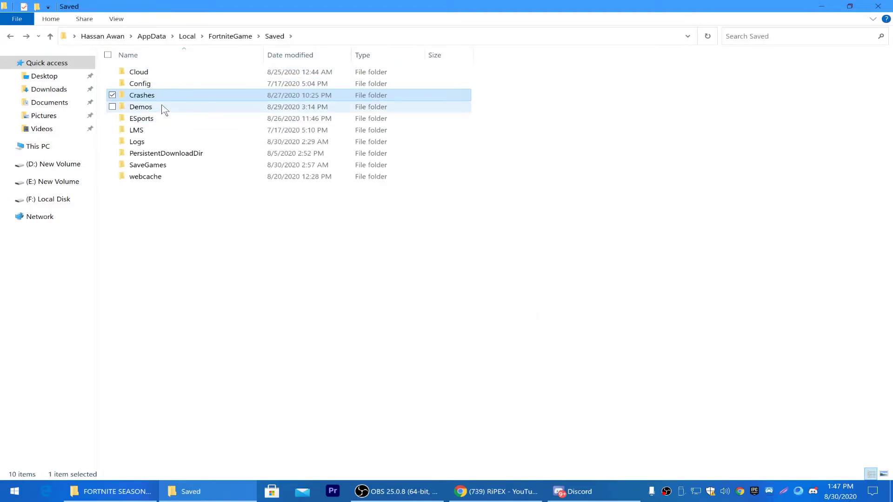
{"action": "double_click", "coordinate": [148, 108]}
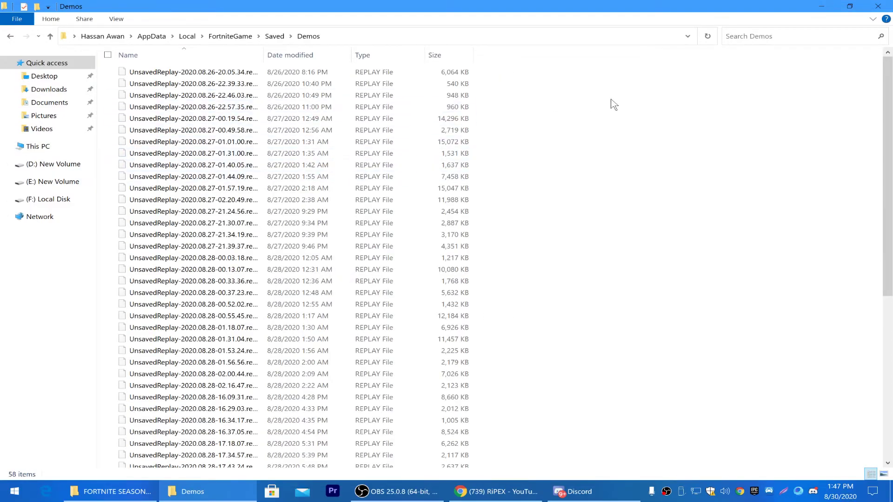
{"action": "scroll", "coordinate": [191, 123], "scroll_direction": "down", "scroll_amount": 8}
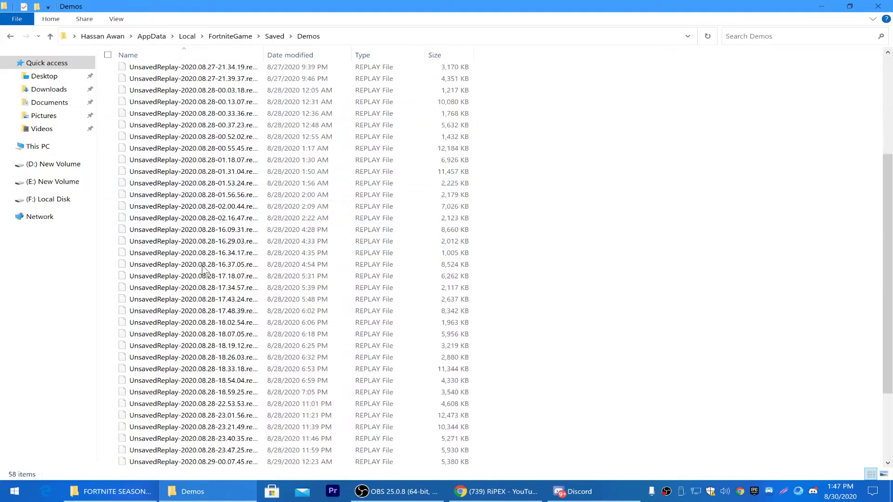
{"action": "scroll", "coordinate": [298, 279], "scroll_direction": "up", "scroll_amount": 8}
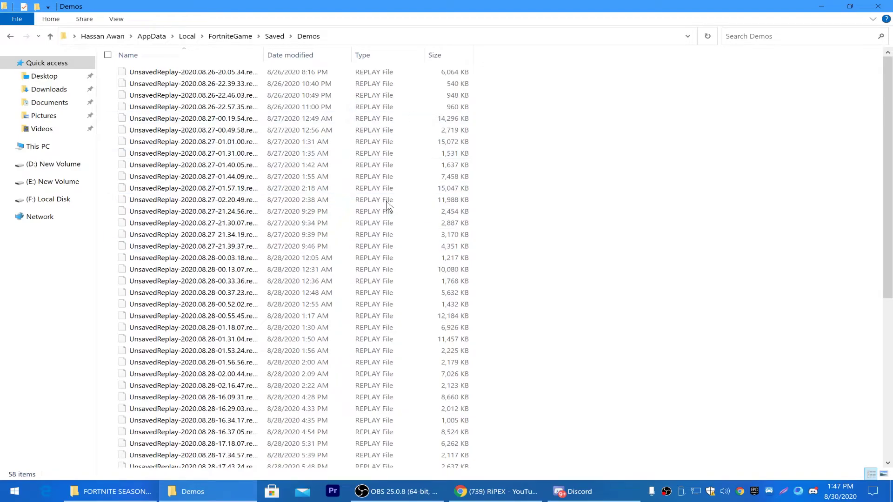
{"action": "key", "text": "BackSpace"}
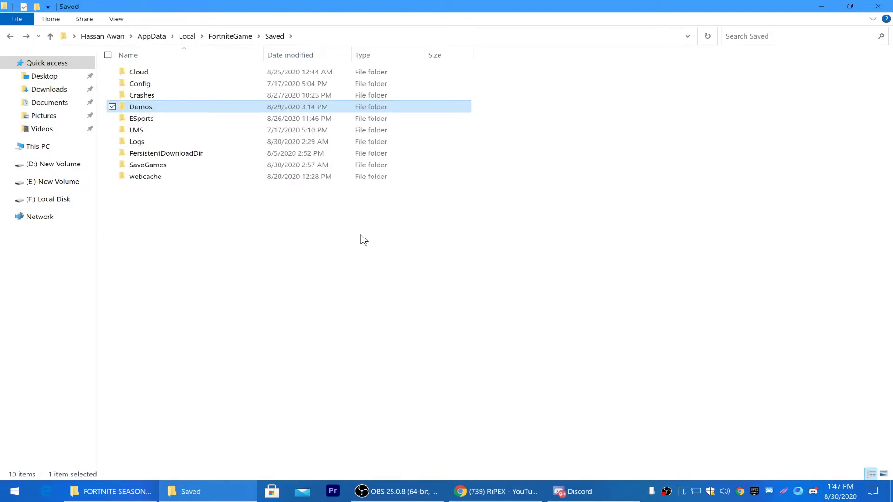
- Delete all eight log files in the Logs folder and close the Logs window
{"action": "double_click", "coordinate": [139, 142]}
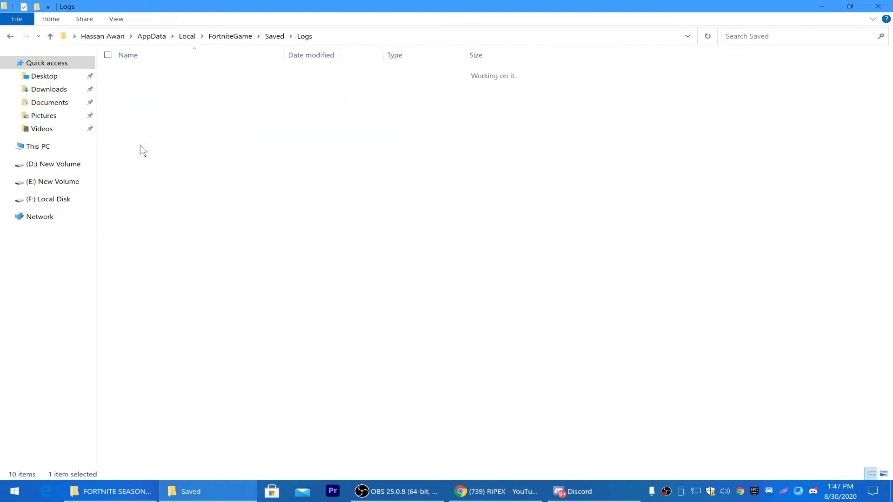
{"action": "left_click_drag", "start_coordinate": [199, 184], "coordinate": [263, 62]}
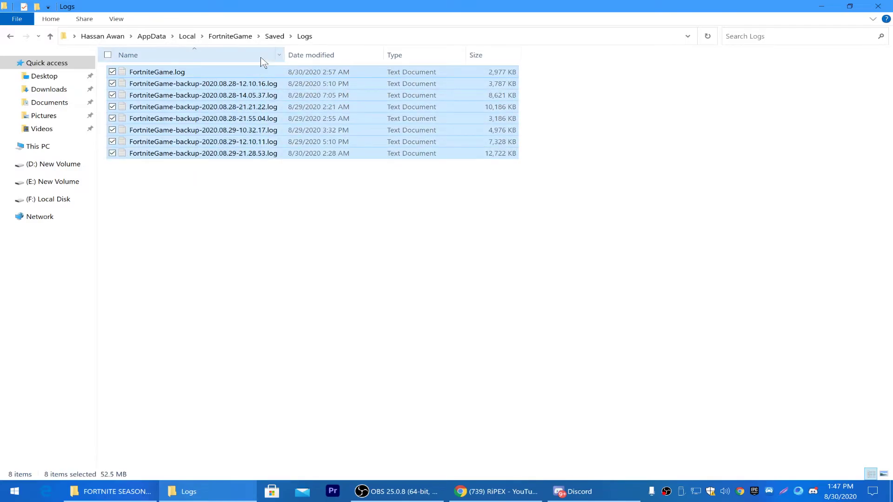
{"action": "key", "text": "Delete"}
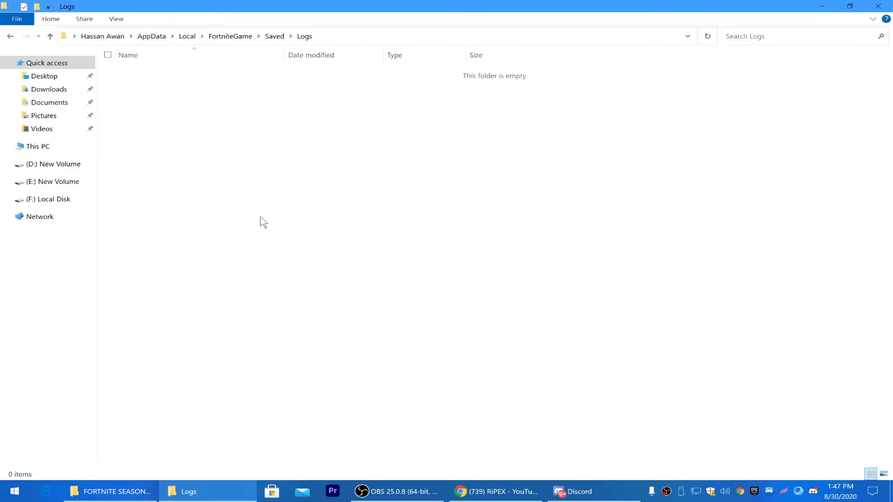
{"action": "left_click", "coordinate": [871, 5]}
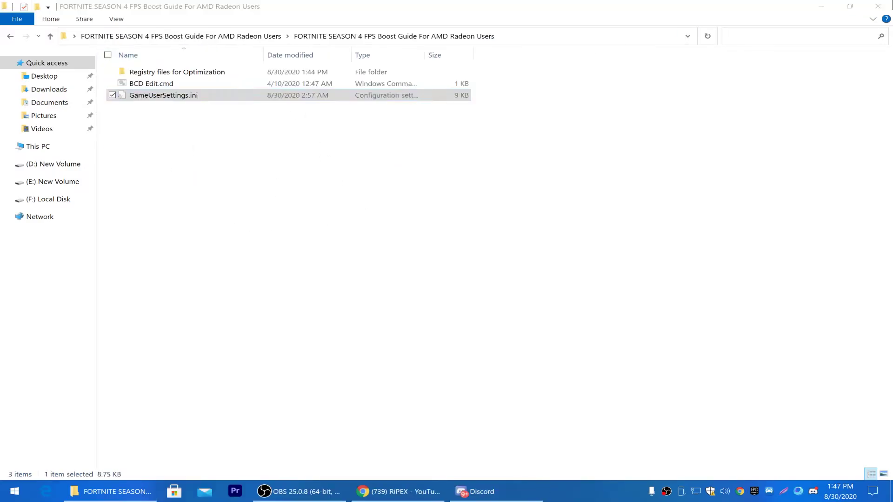
{"action": "left_click", "coordinate": [168, 160]}
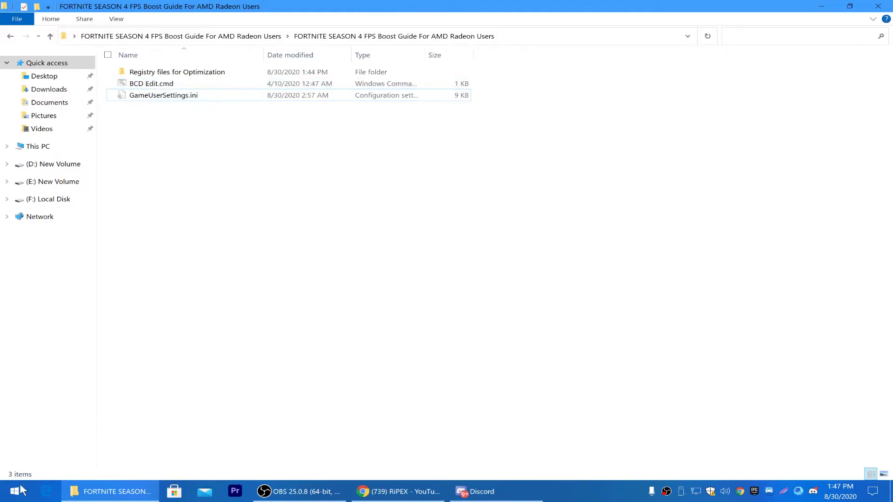
- Open Create a restore point and apply protection settings for the C: drive
{"action": "left_click", "coordinate": [11, 498]}
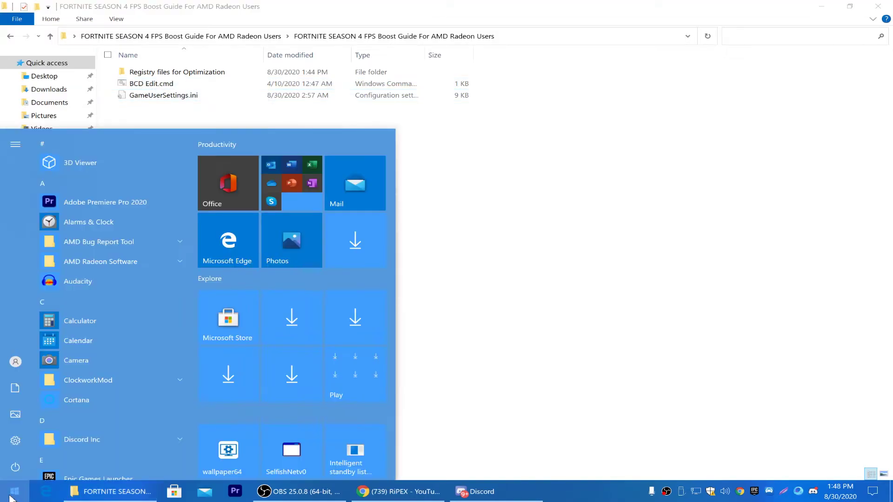
{"action": "type", "text": "restore"}
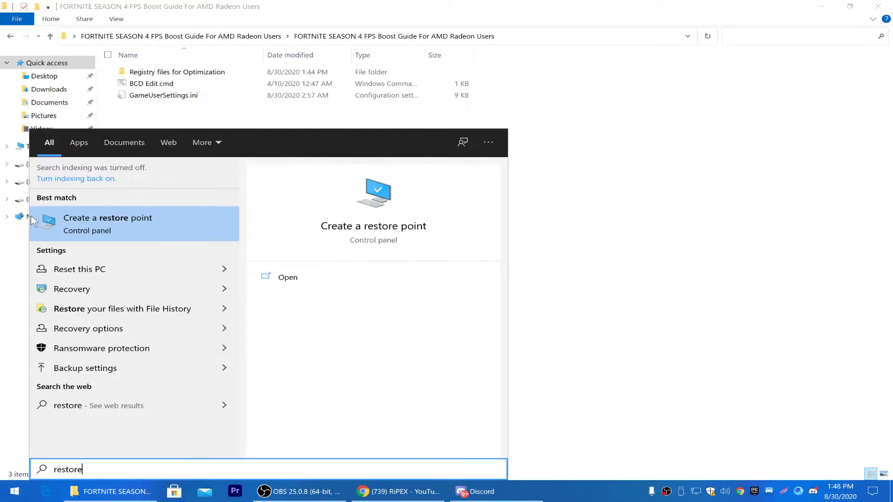
{"action": "left_click", "coordinate": [89, 227]}
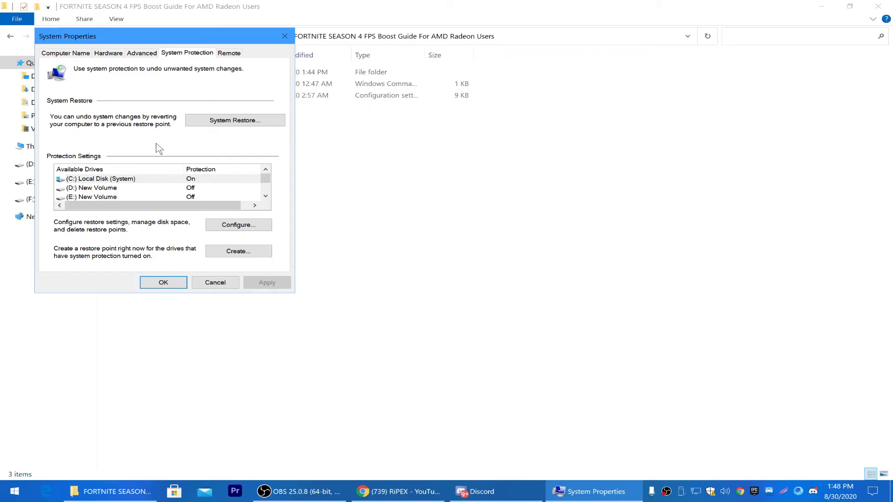
{"action": "left_click", "coordinate": [238, 225]}
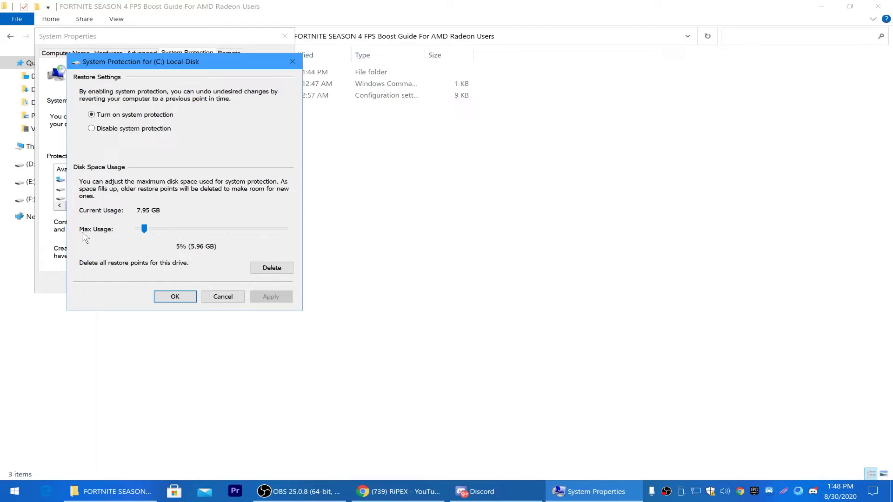
{"action": "left_click", "coordinate": [171, 299]}
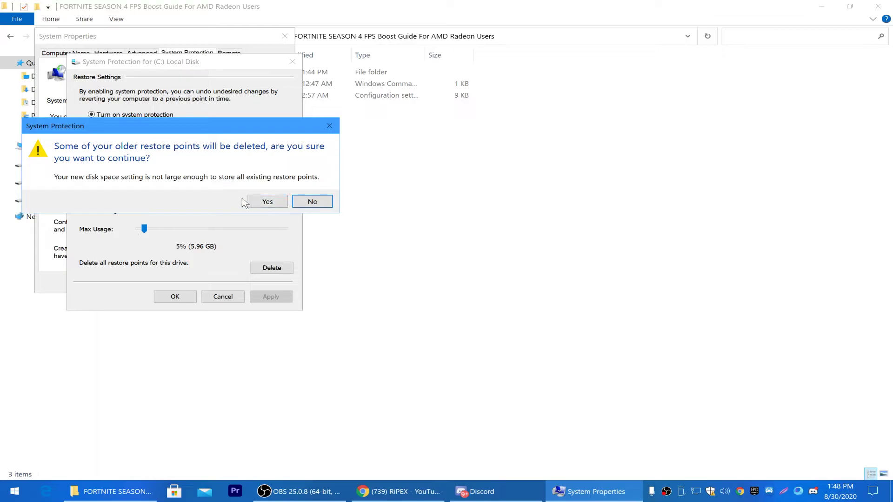
{"action": "left_click", "coordinate": [268, 202]}
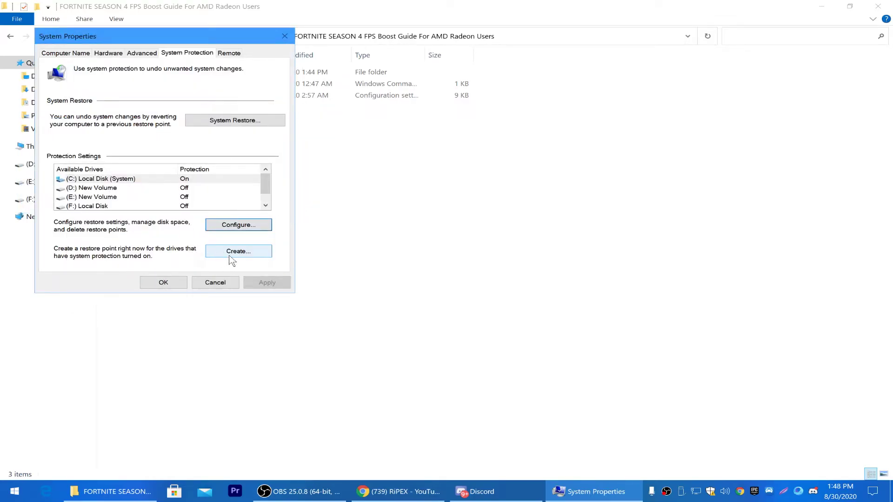
- Start a restore point for the C: system drive, cancel it, and close System Properties
{"action": "left_click", "coordinate": [231, 260]}
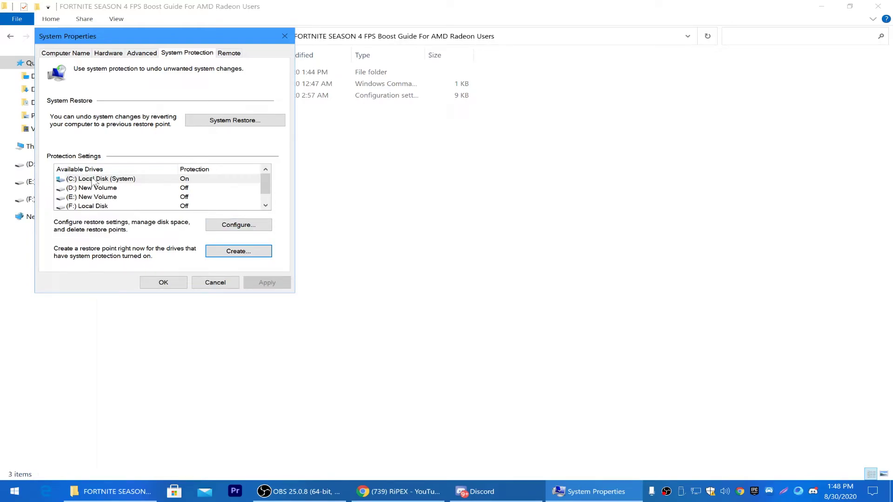
{"action": "left_click", "coordinate": [95, 179]}
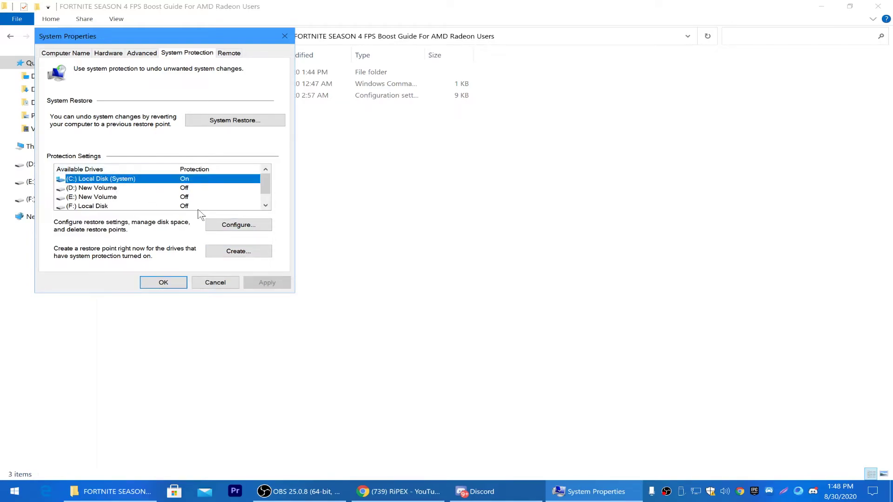
{"action": "left_click", "coordinate": [243, 255]}
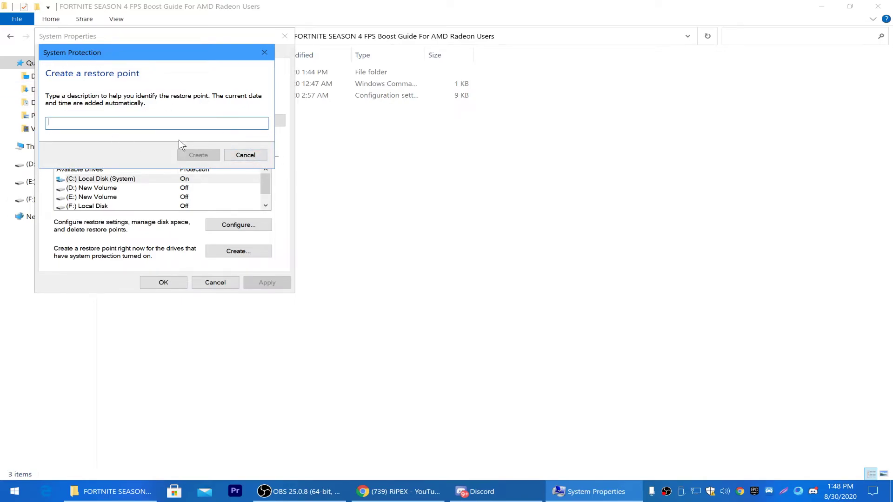
{"action": "left_click", "coordinate": [241, 155]}
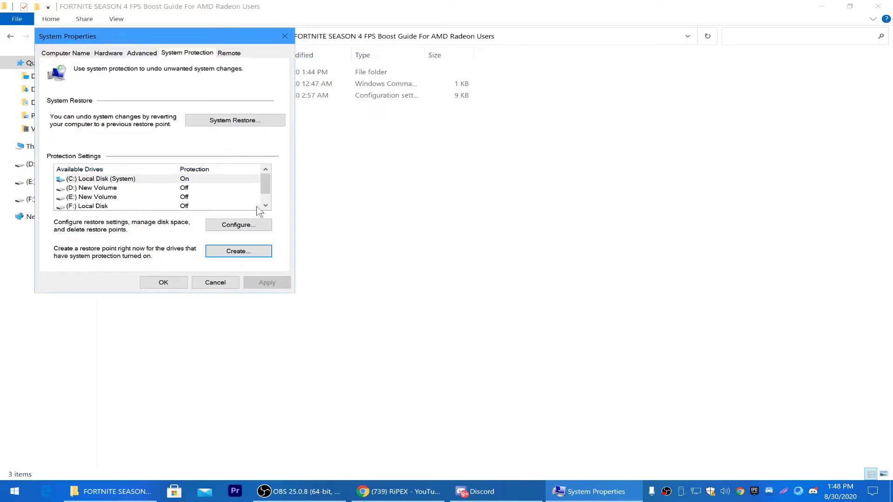
{"action": "left_click", "coordinate": [157, 281]}
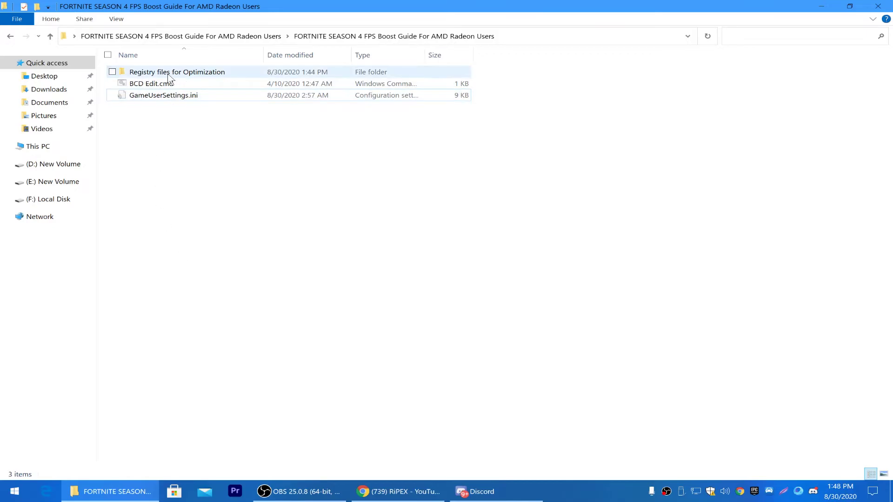
- Run BCD Edit.cmd as administrator and dismiss its window once the boot tweaks finish
{"action": "right_click", "coordinate": [141, 83]}
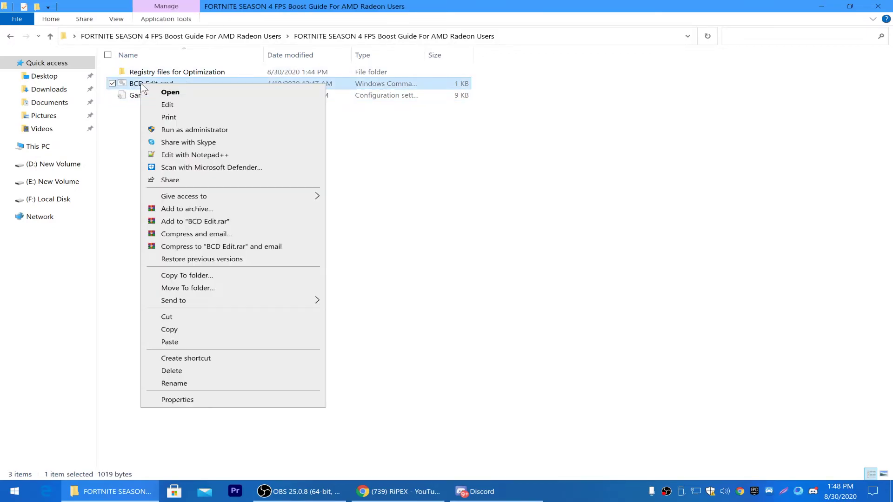
{"action": "left_click", "coordinate": [194, 130]}
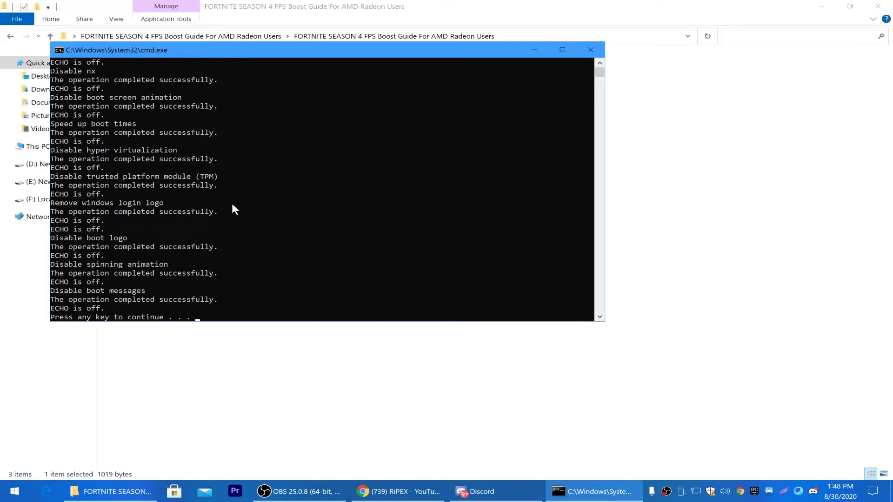
{"action": "key", "text": "Return"}
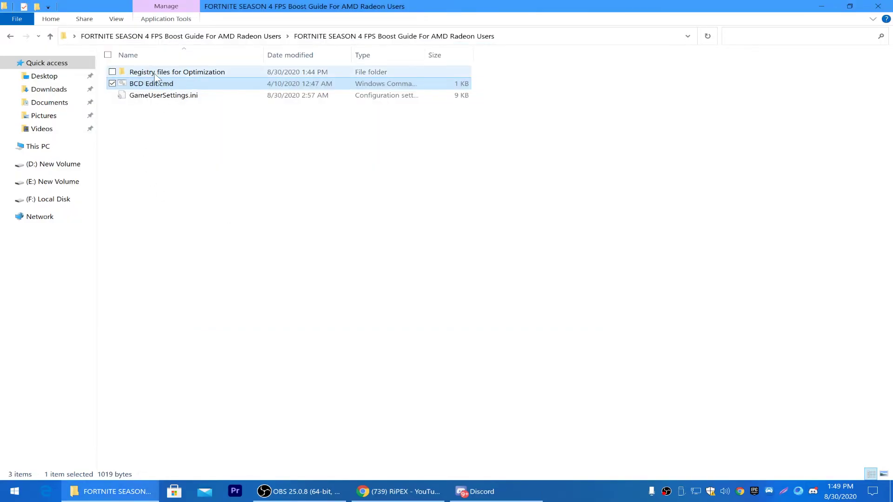
- Open Registry files for Optimization and merge Disable DVR 1.reg and Disable DVR 2.reg
{"action": "double_click", "coordinate": [251, 73]}
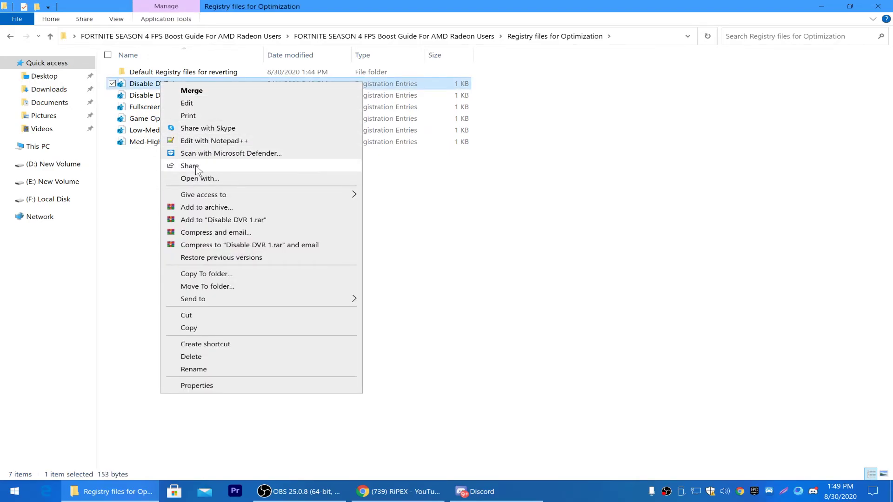
{"action": "left_click", "coordinate": [200, 105]}
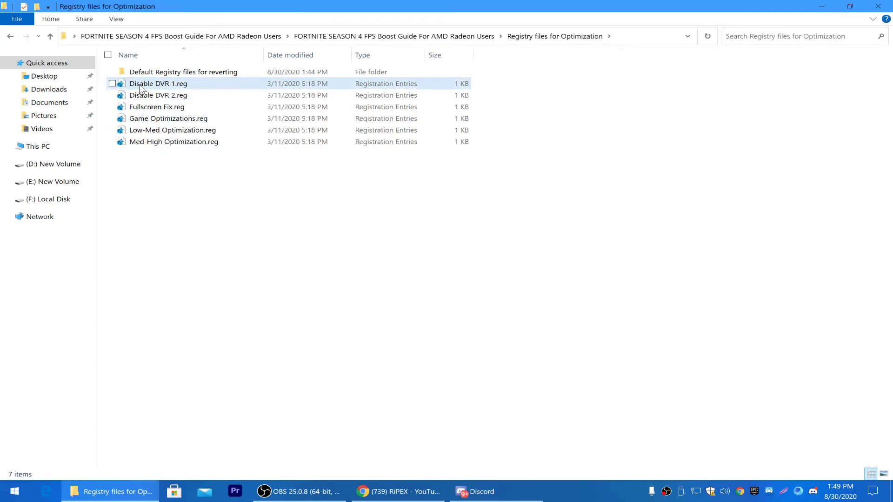
{"action": "left_click", "coordinate": [539, 270]}
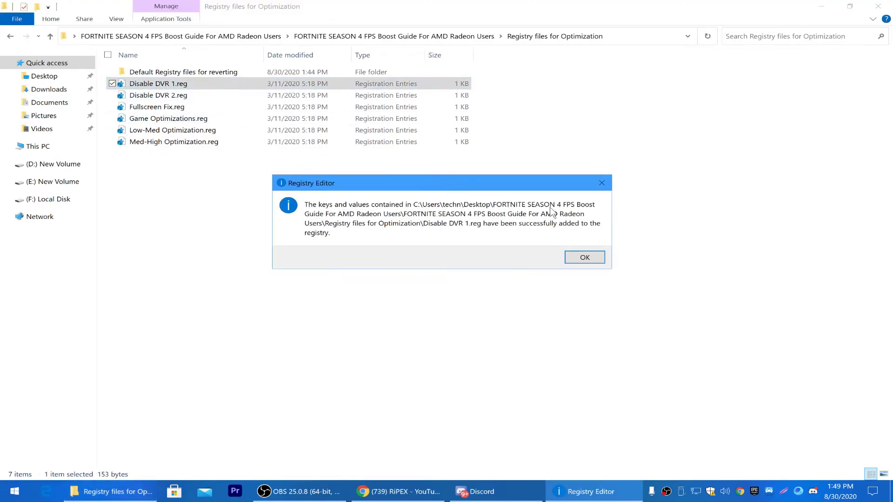
{"action": "left_click", "coordinate": [584, 259]}
{"action": "double_click", "coordinate": [409, 96]}
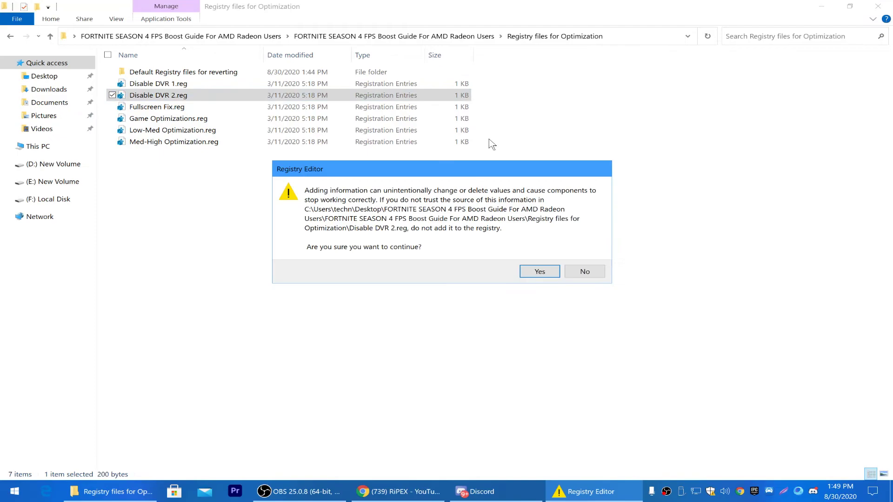
{"action": "left_click", "coordinate": [539, 272]}
{"action": "left_click", "coordinate": [584, 258]}
- Merge Fullscreen Fix.reg and Game Optimizations.reg into the registry
{"action": "double_click", "coordinate": [154, 108]}
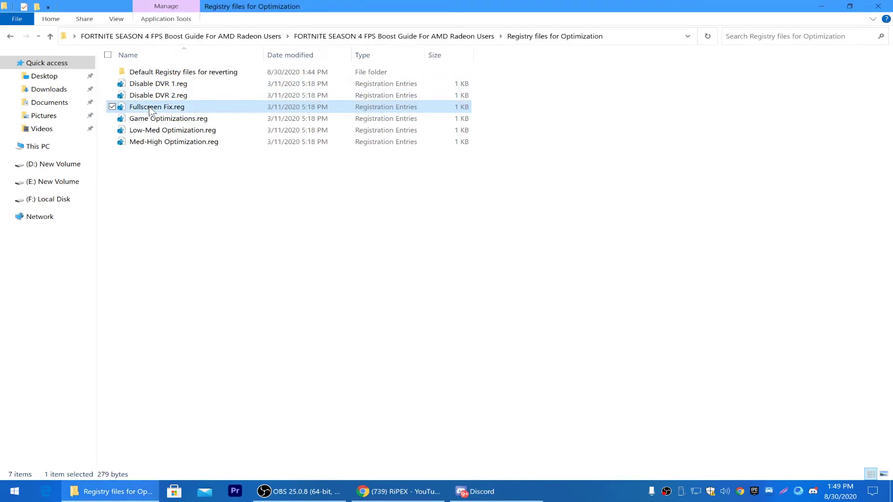
{"action": "left_click", "coordinate": [539, 271]}
{"action": "left_click", "coordinate": [575, 262]}
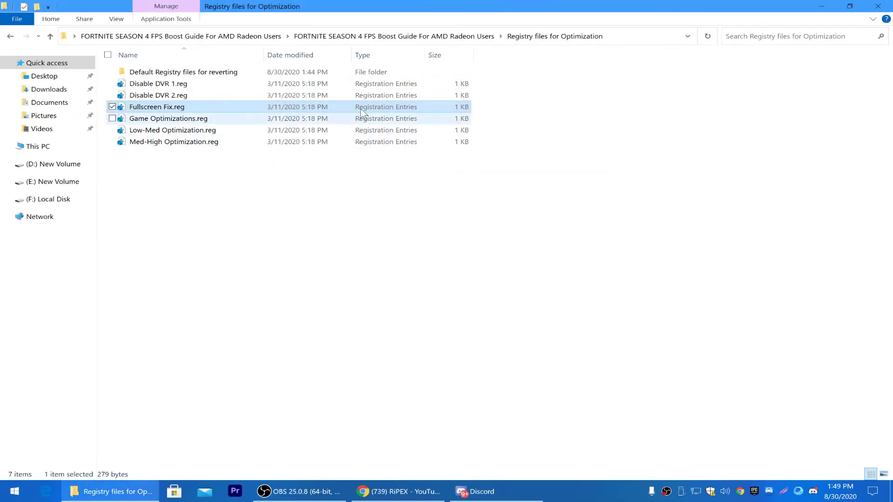
{"action": "double_click", "coordinate": [291, 119]}
{"action": "left_click", "coordinate": [520, 273]}
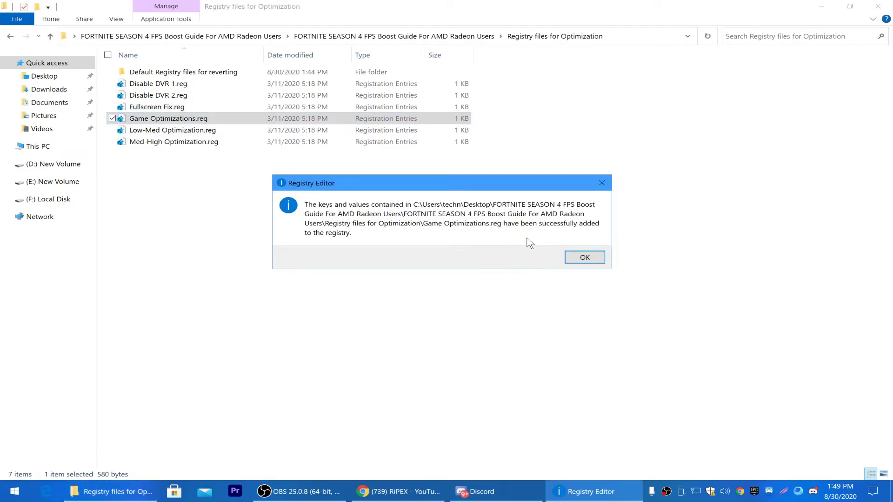
{"action": "left_click", "coordinate": [579, 257]}
- Merge Low-Med Optimization.reg into the registry
{"action": "left_click", "coordinate": [139, 164]}
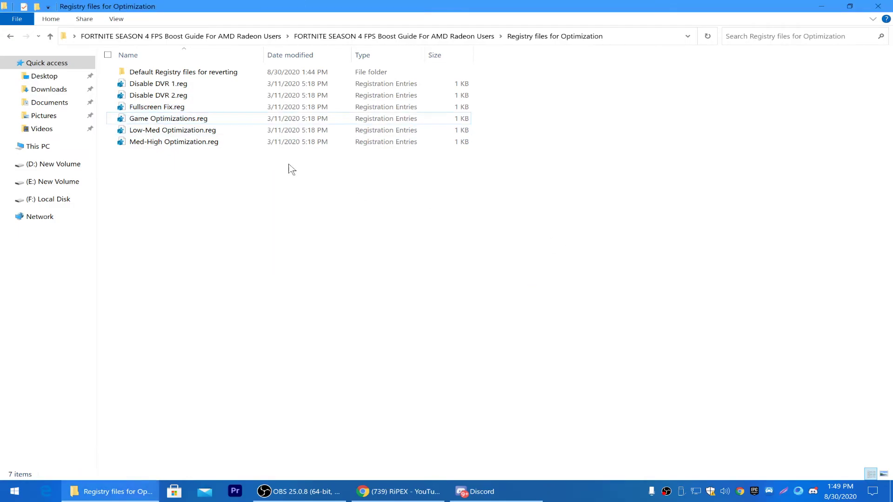
{"action": "left_click_drag", "start_coordinate": [493, 129], "coordinate": [416, 157]}
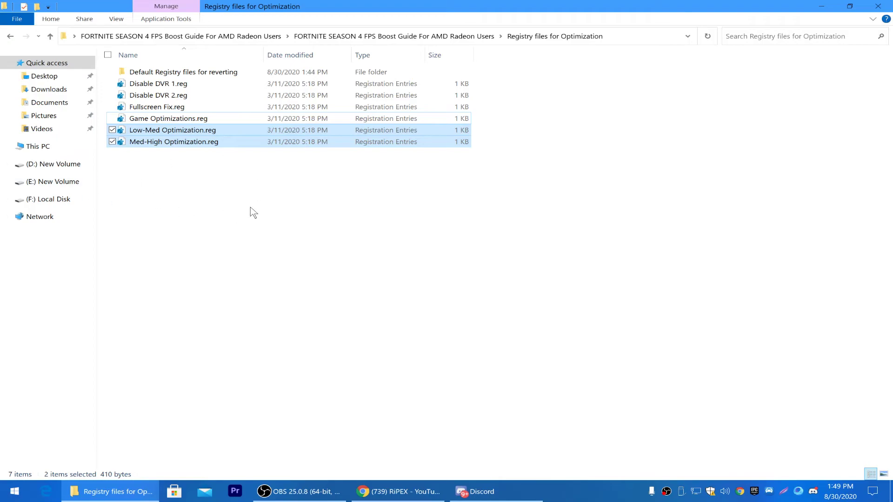
{"action": "left_click", "coordinate": [176, 206]}
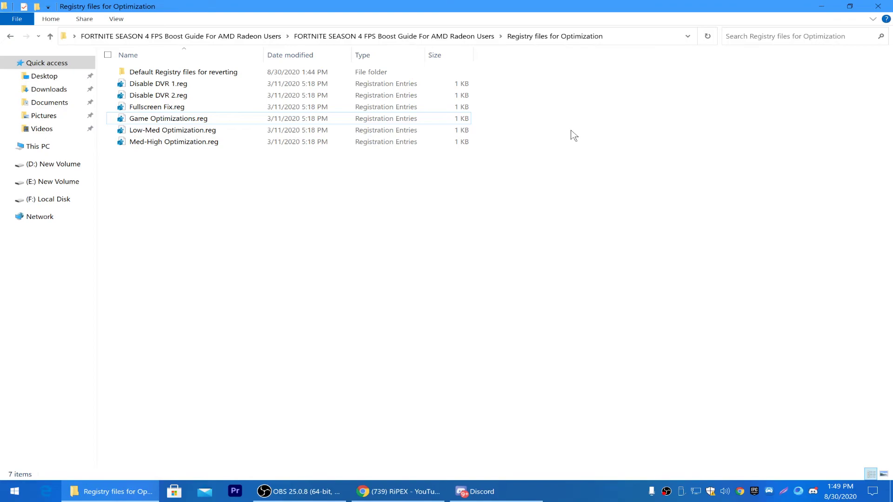
{"action": "double_click", "coordinate": [148, 131]}
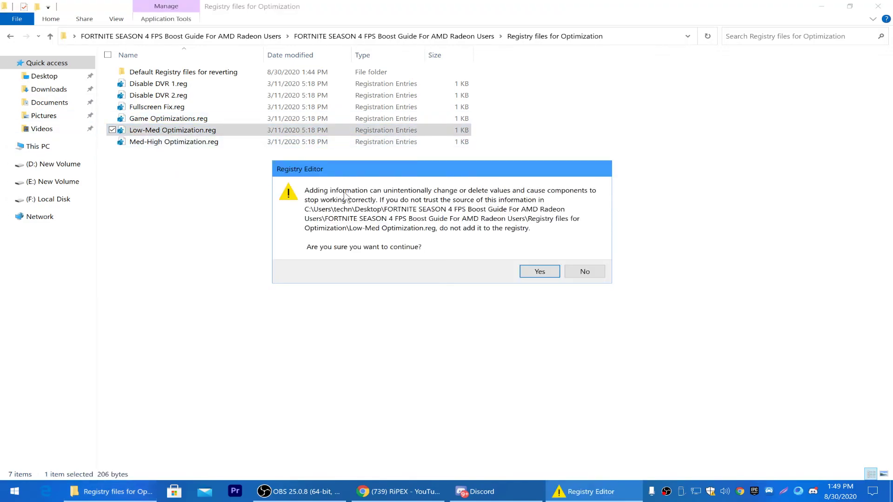
{"action": "left_click", "coordinate": [539, 272]}
{"action": "left_click", "coordinate": [583, 258]}
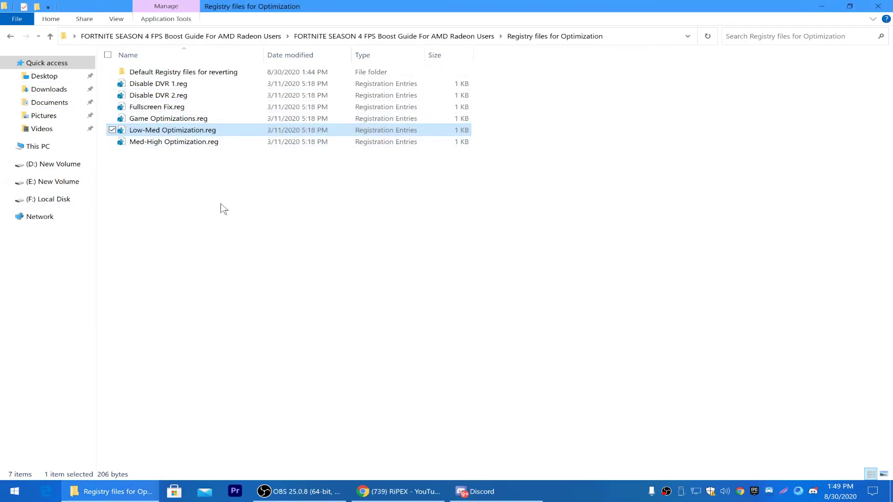
{"action": "left_click", "coordinate": [878, 6]}
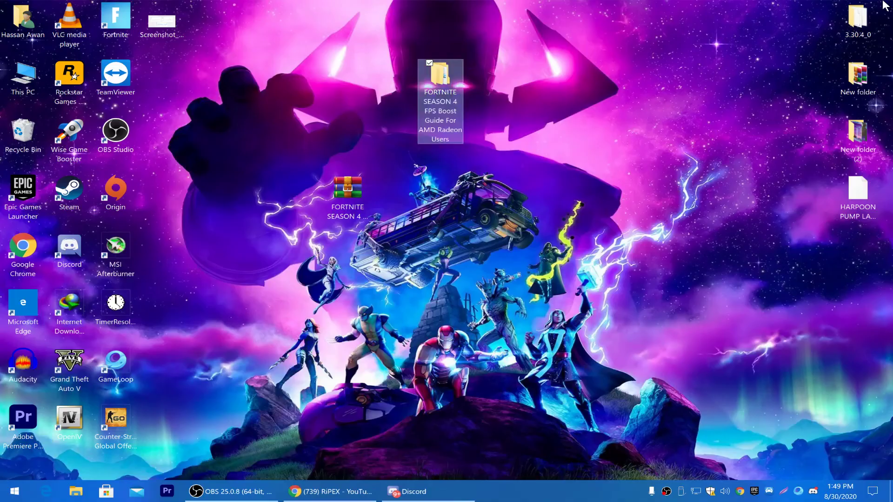
{"action": "left_click", "coordinate": [16, 491]}
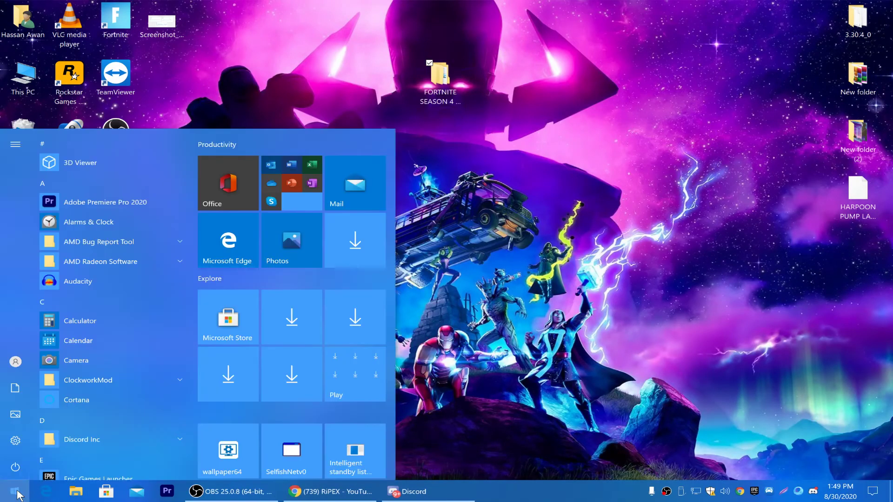
{"action": "left_click", "coordinate": [15, 448]}
{"action": "left_click", "coordinate": [434, 241]}
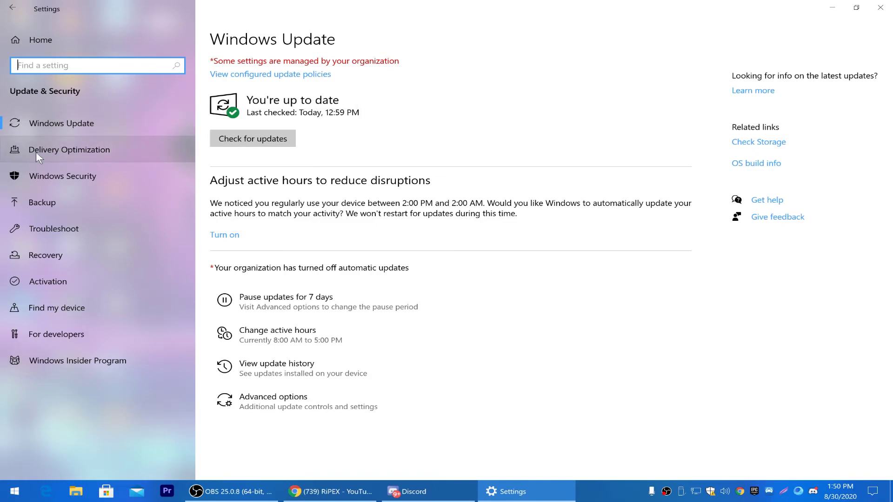
{"action": "left_click", "coordinate": [85, 147]}
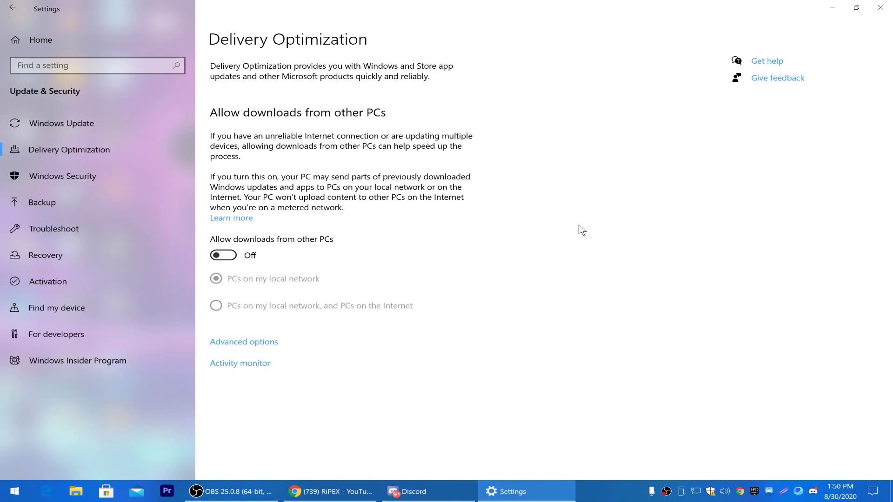
{"action": "left_click", "coordinate": [887, 4]}
{"action": "right_click", "coordinate": [278, 146]}
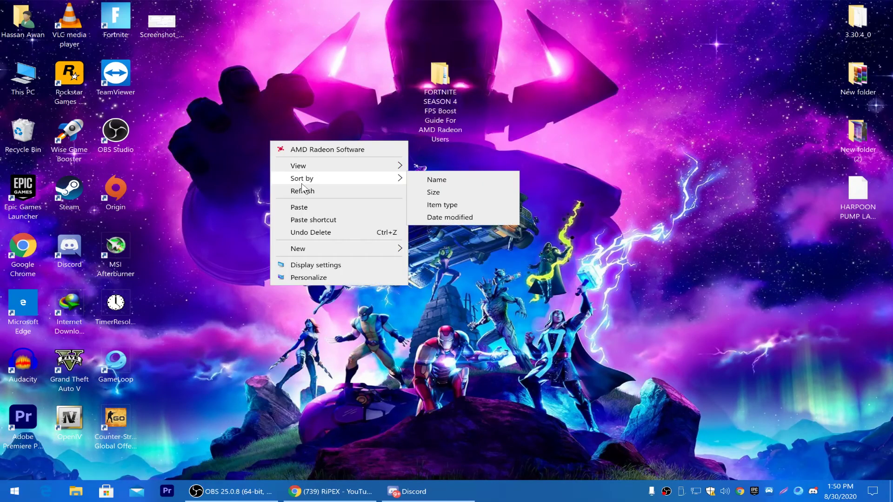
{"action": "left_click", "coordinate": [298, 194]}
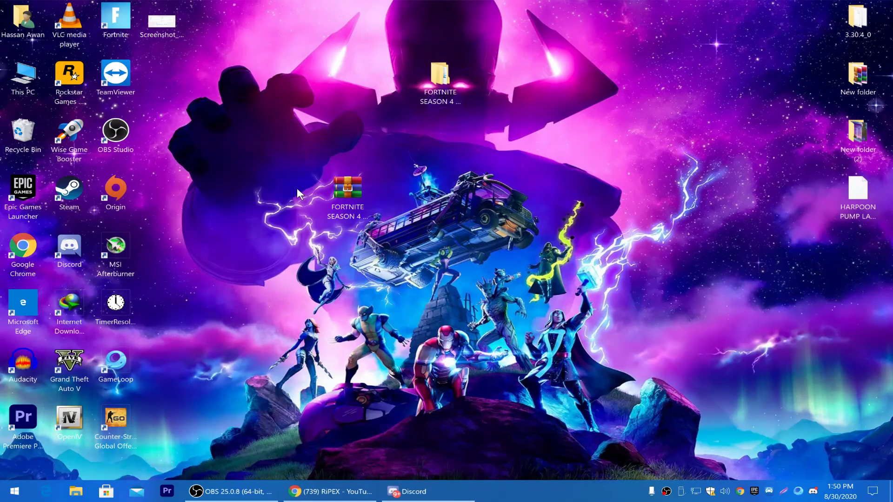